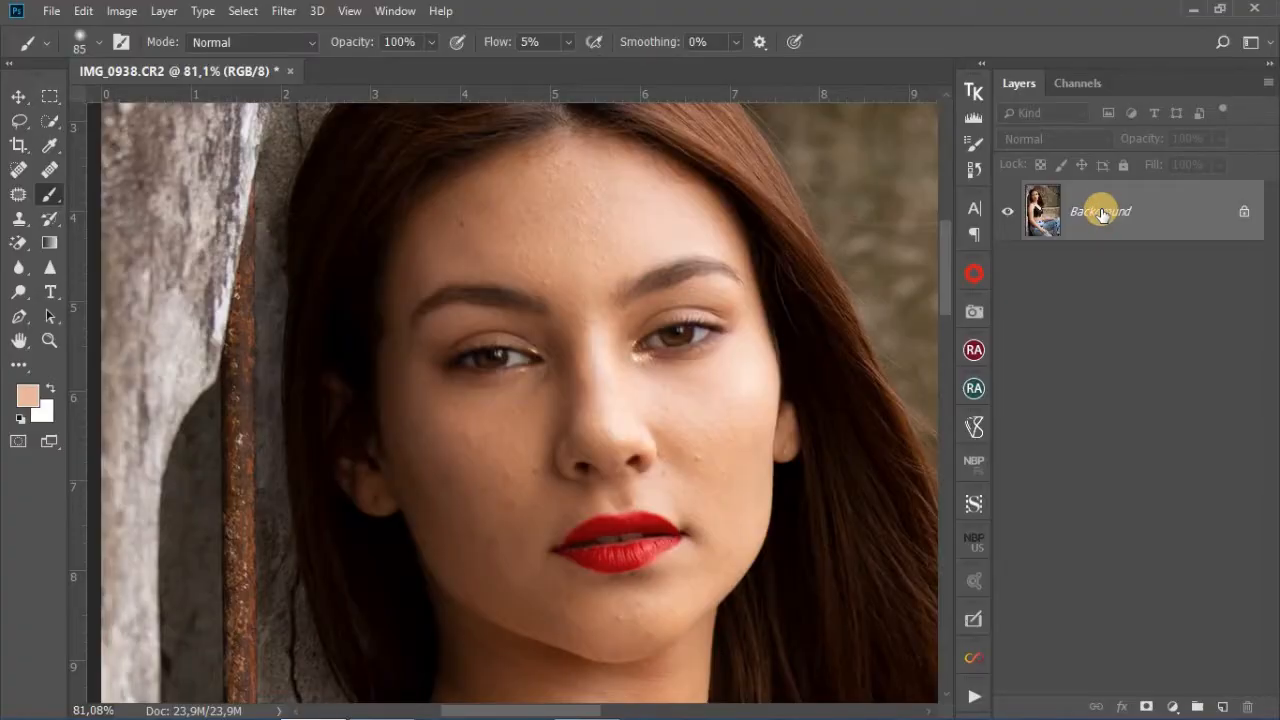
Convert the locked Background into a regular layer named "original"
double_click(1101, 212)
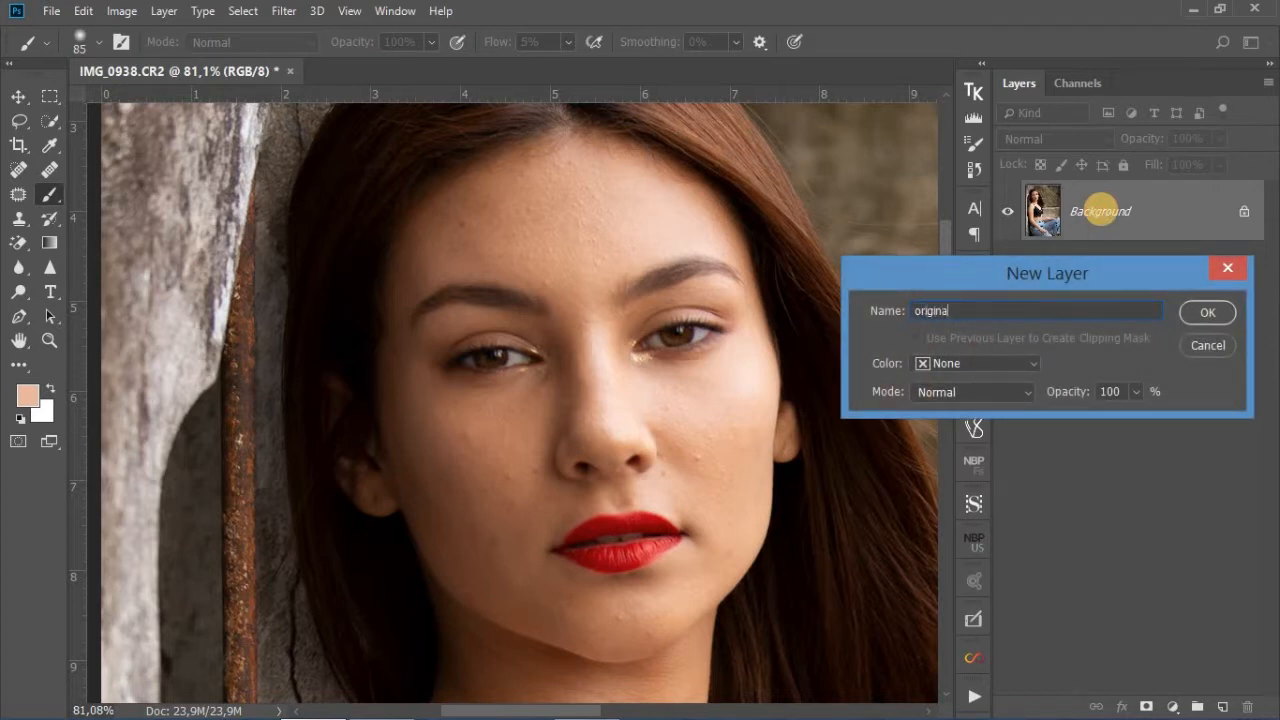
key("Return")
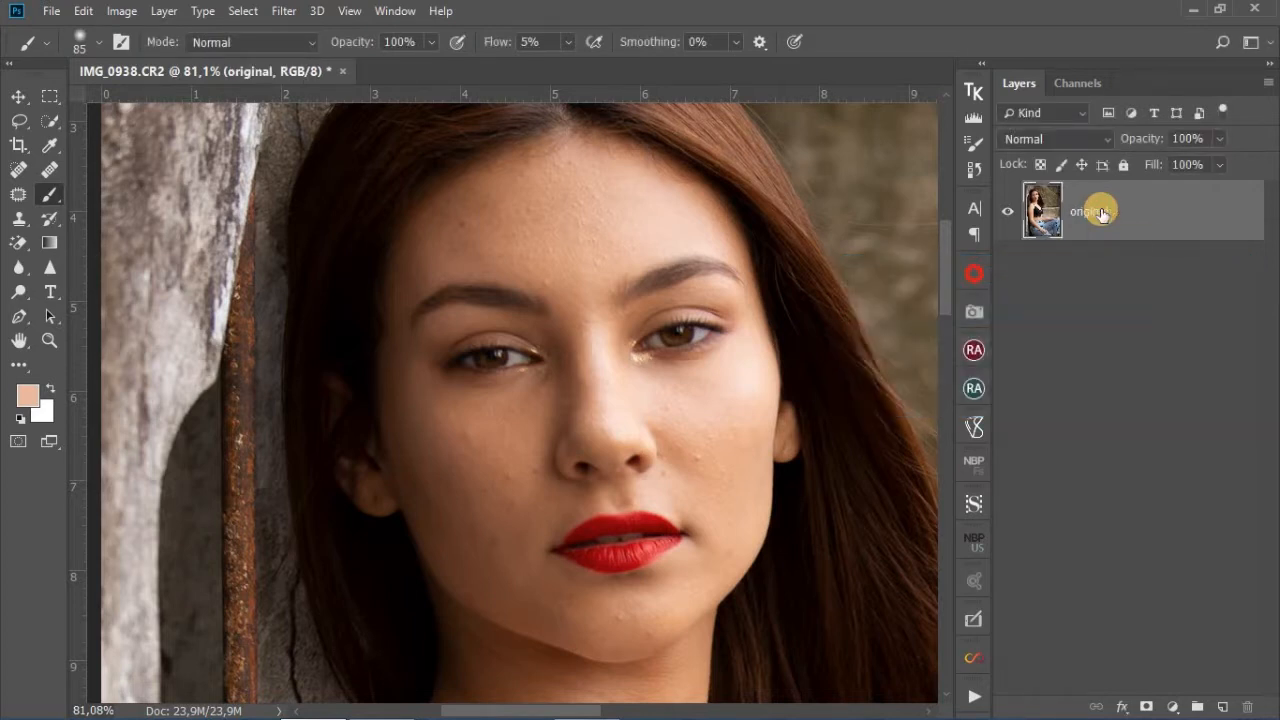
Duplicate the "original" layer, name the copy "retouch", and hide the "original" layer
key("ctrl+j")
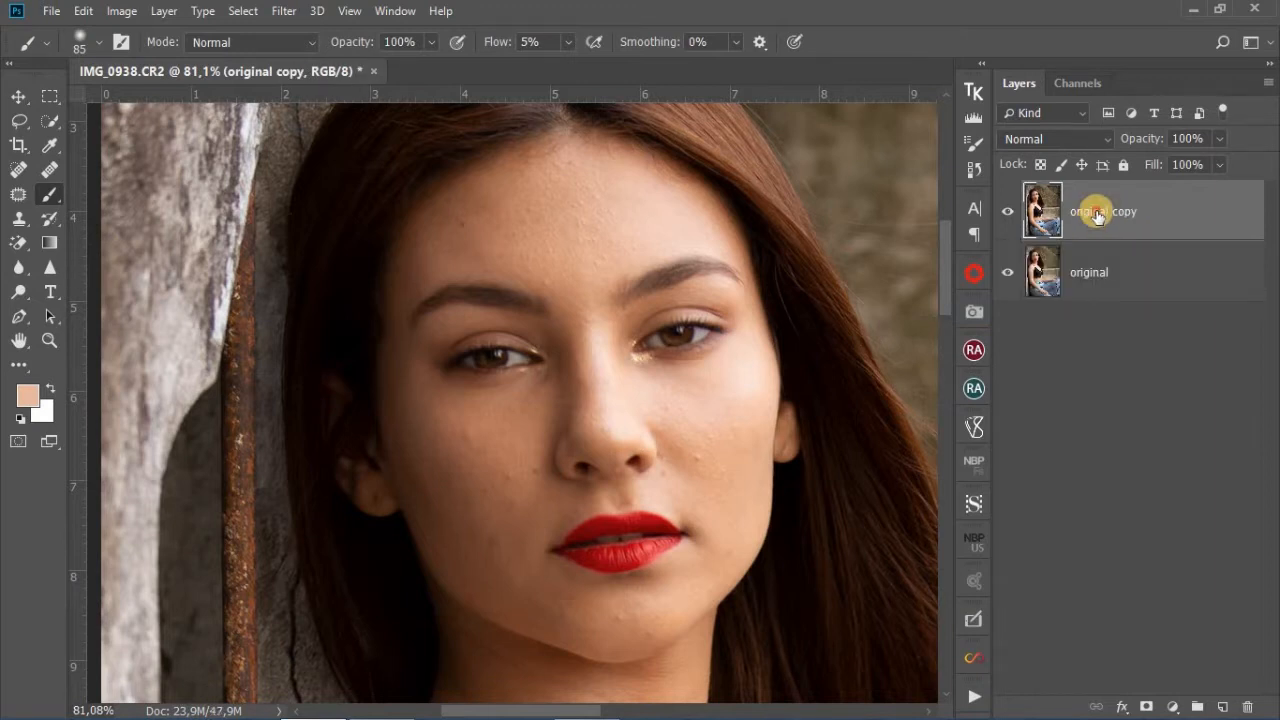
double_click(1098, 212)
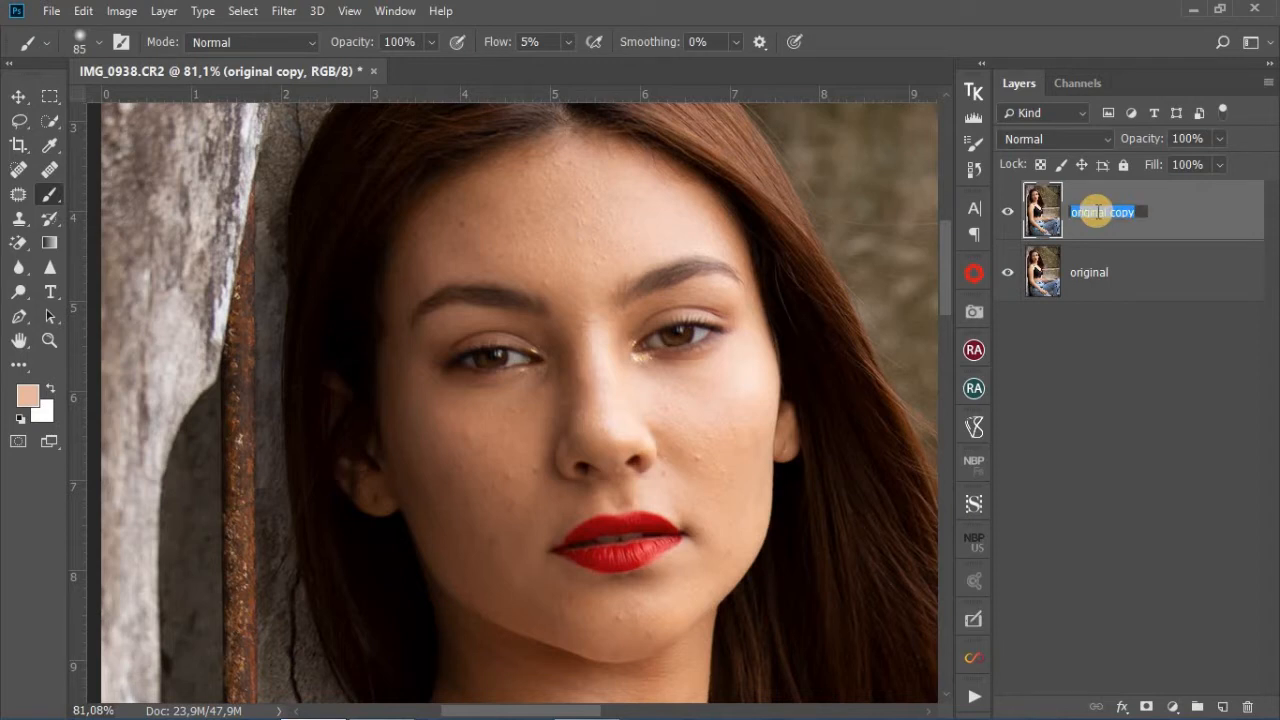
type("retouch")
key("Return")
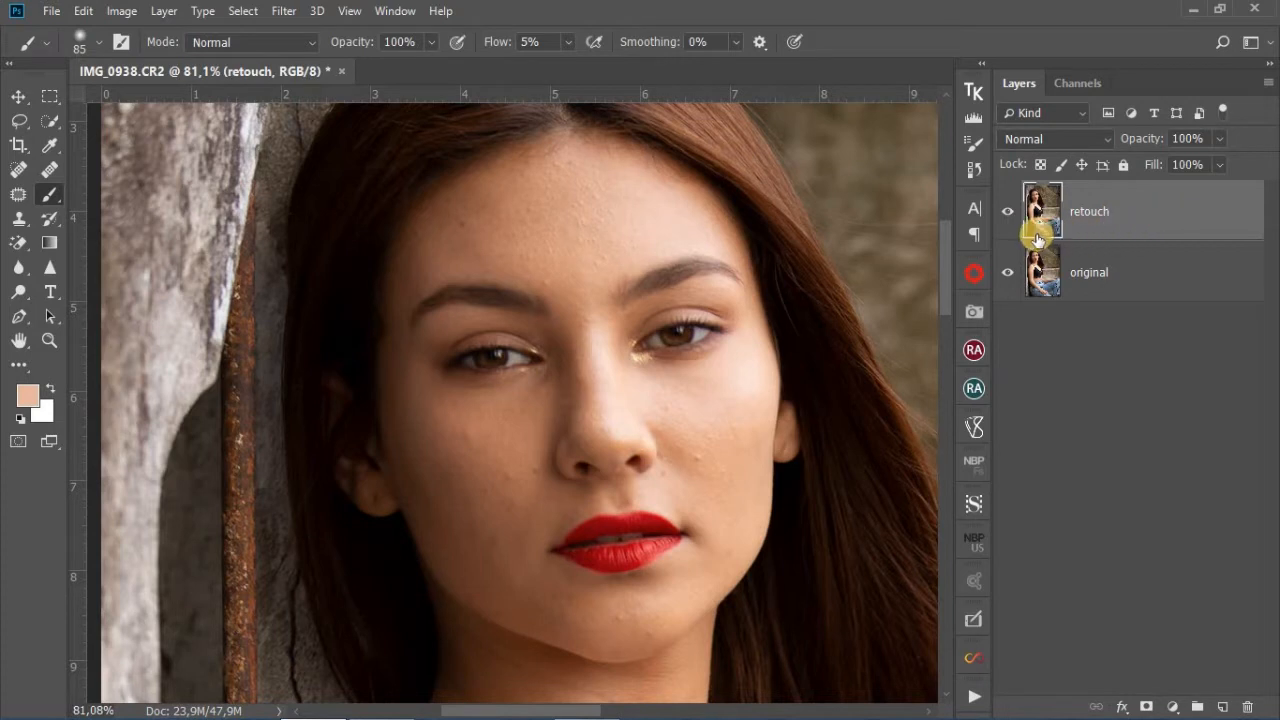
left_click(1008, 270)
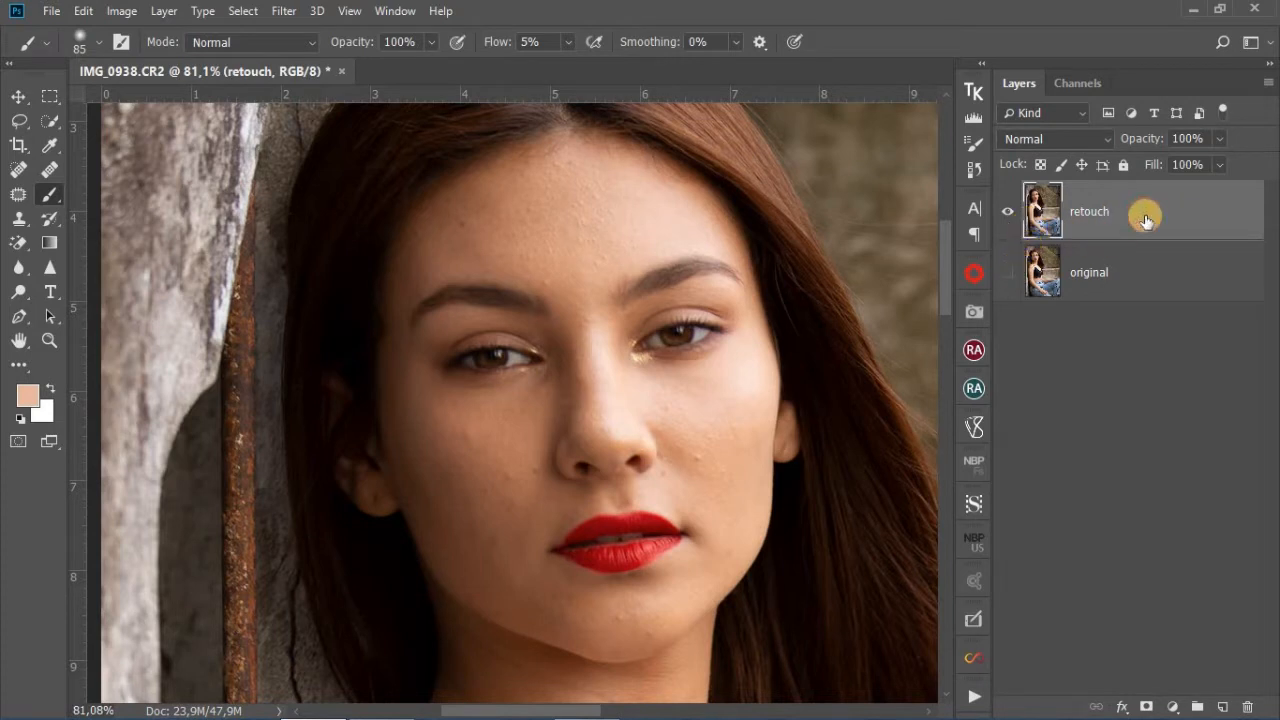
Add a Channel Mixer adjustment layer above the "retouch" layer with Monochrome enabled
left_click(1173, 706)
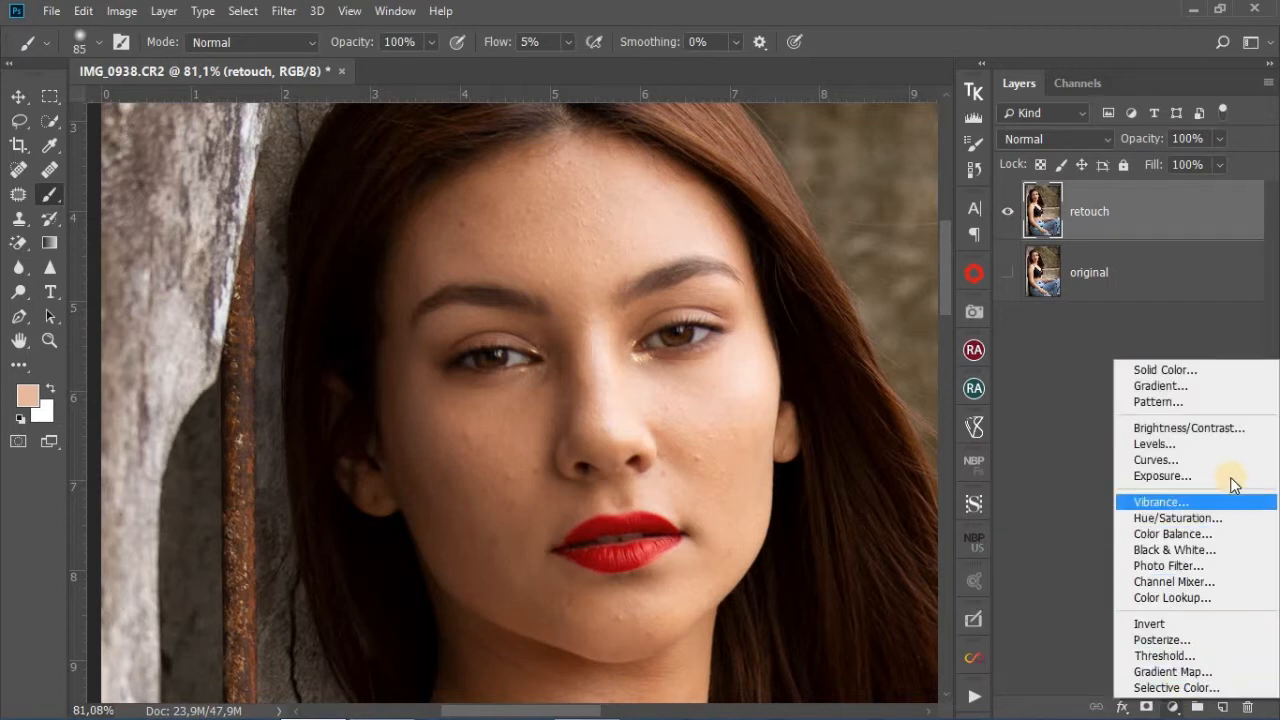
left_click(1172, 581)
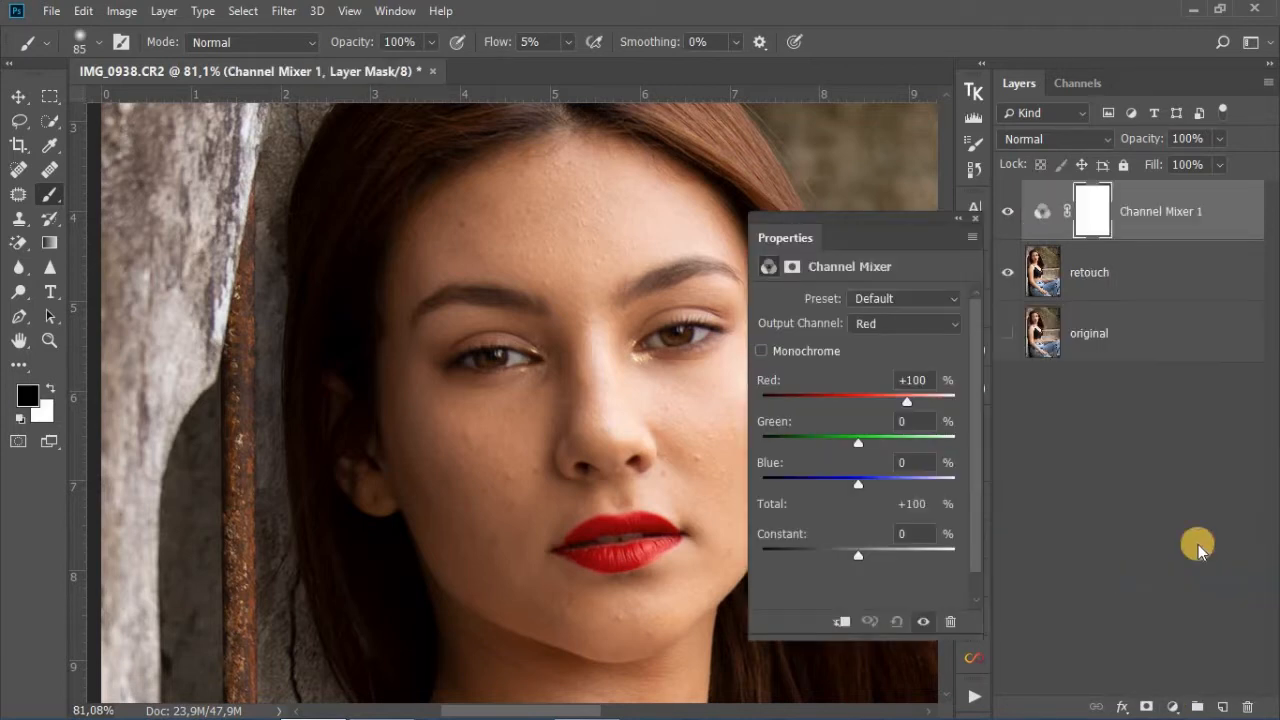
left_click(763, 352)
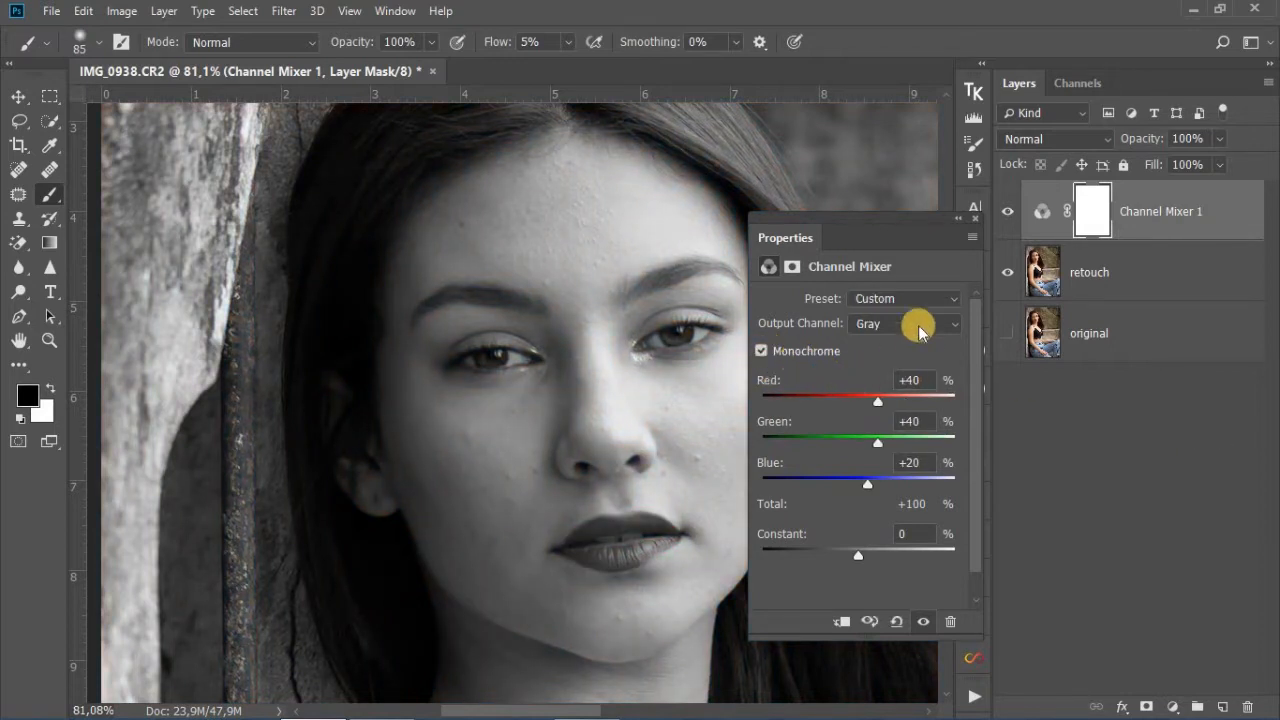
left_click(974, 220)
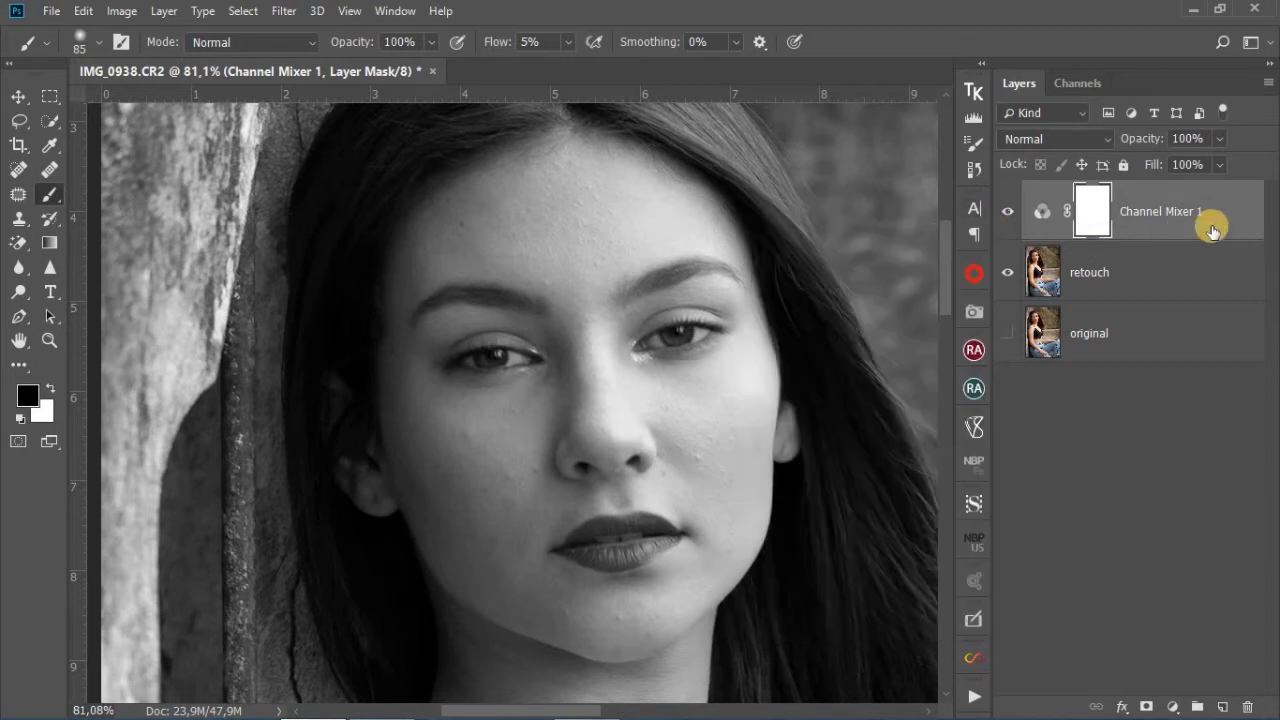
Duplicate the Channel Mixer adjustment layer twice and hide both copies
left_click(1199, 228)
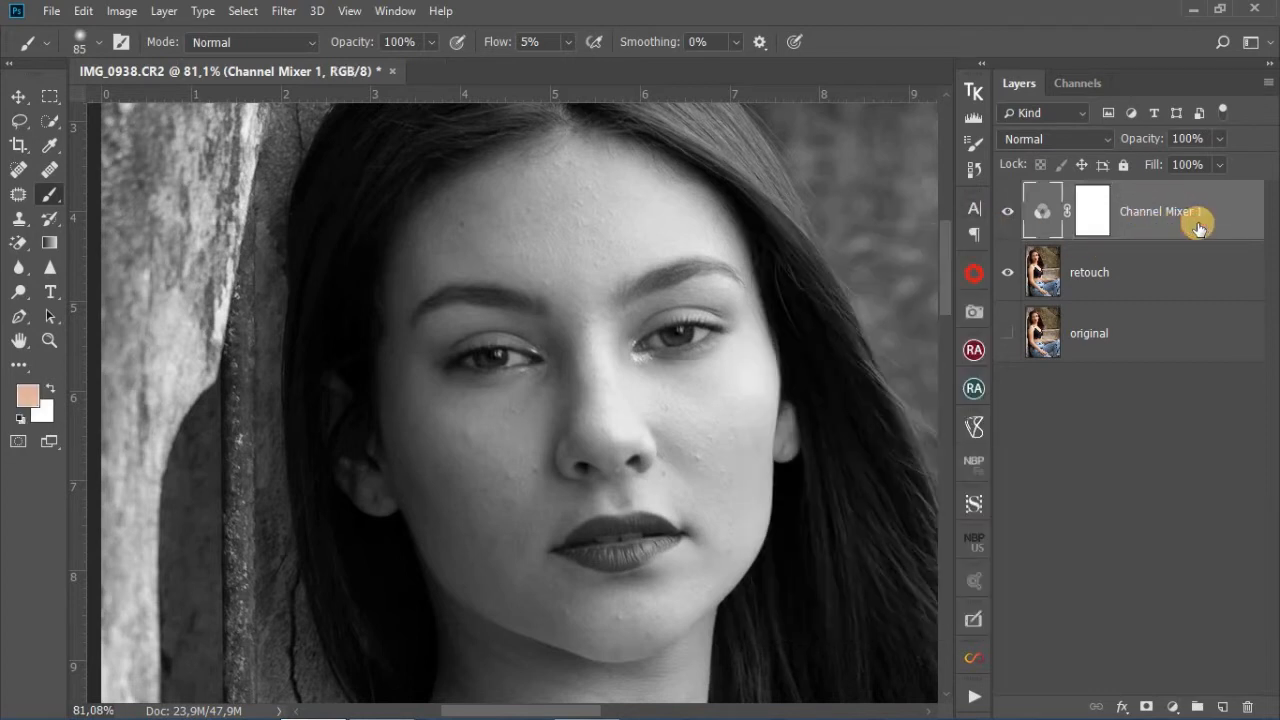
key("ctrl+j")
key("ctrl+j")
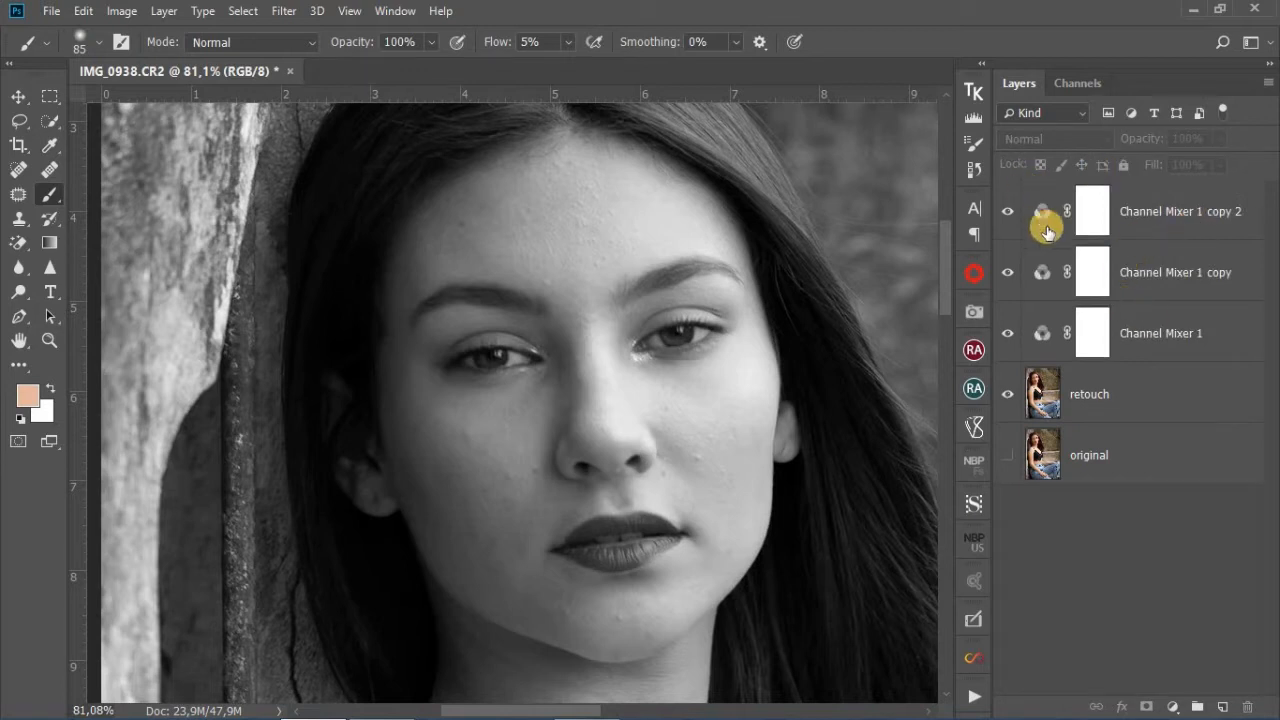
left_click(1008, 211)
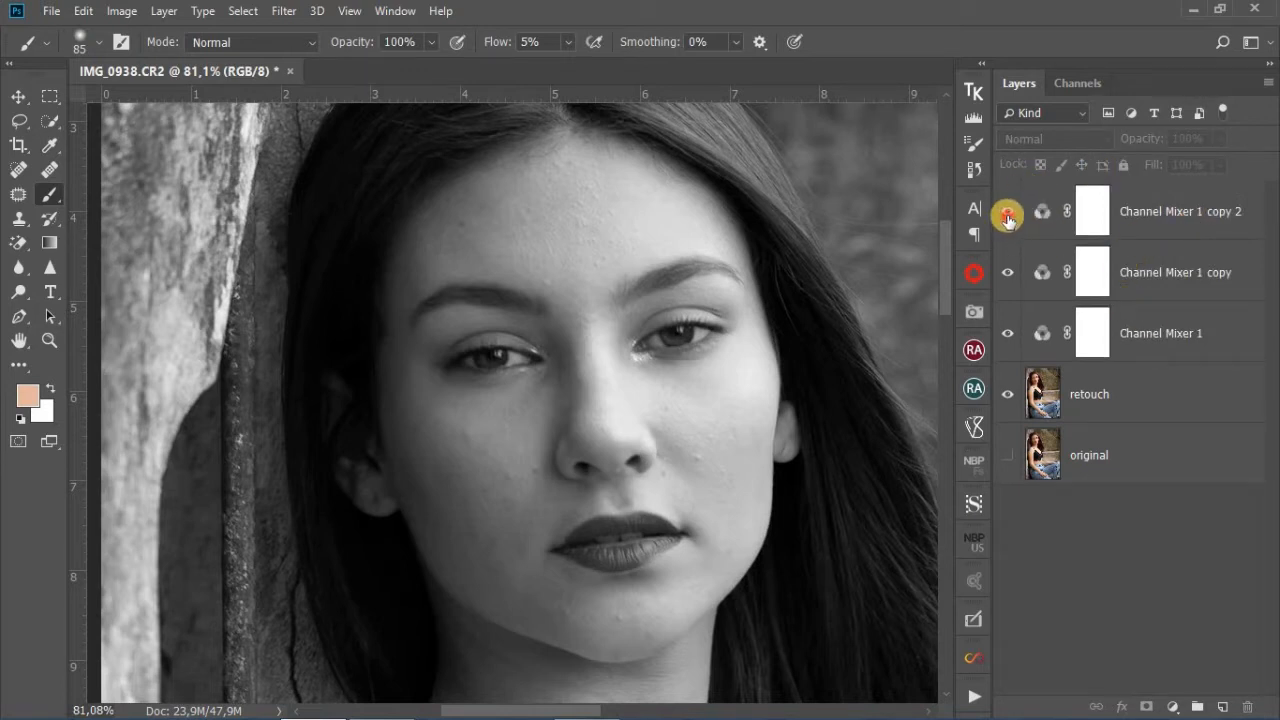
left_click(1007, 272)
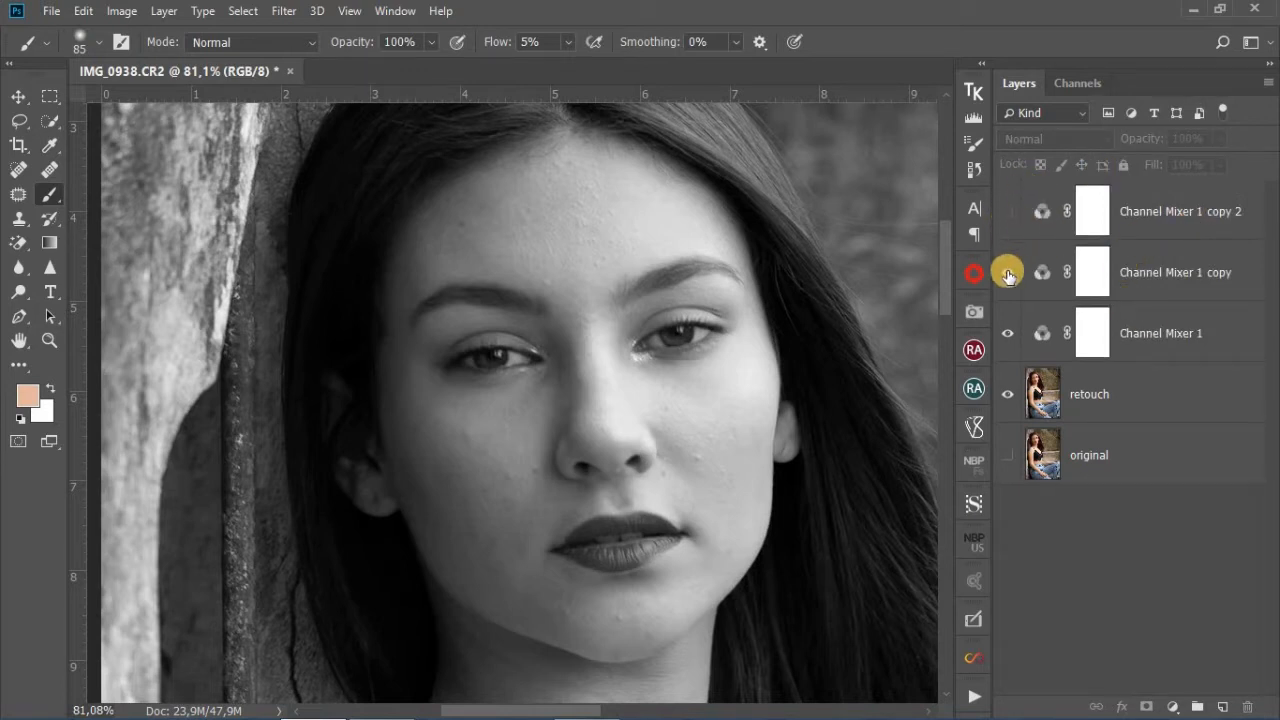
Lower the opacity of the bottom Channel Mixer layer to 16%
left_click(1170, 345)
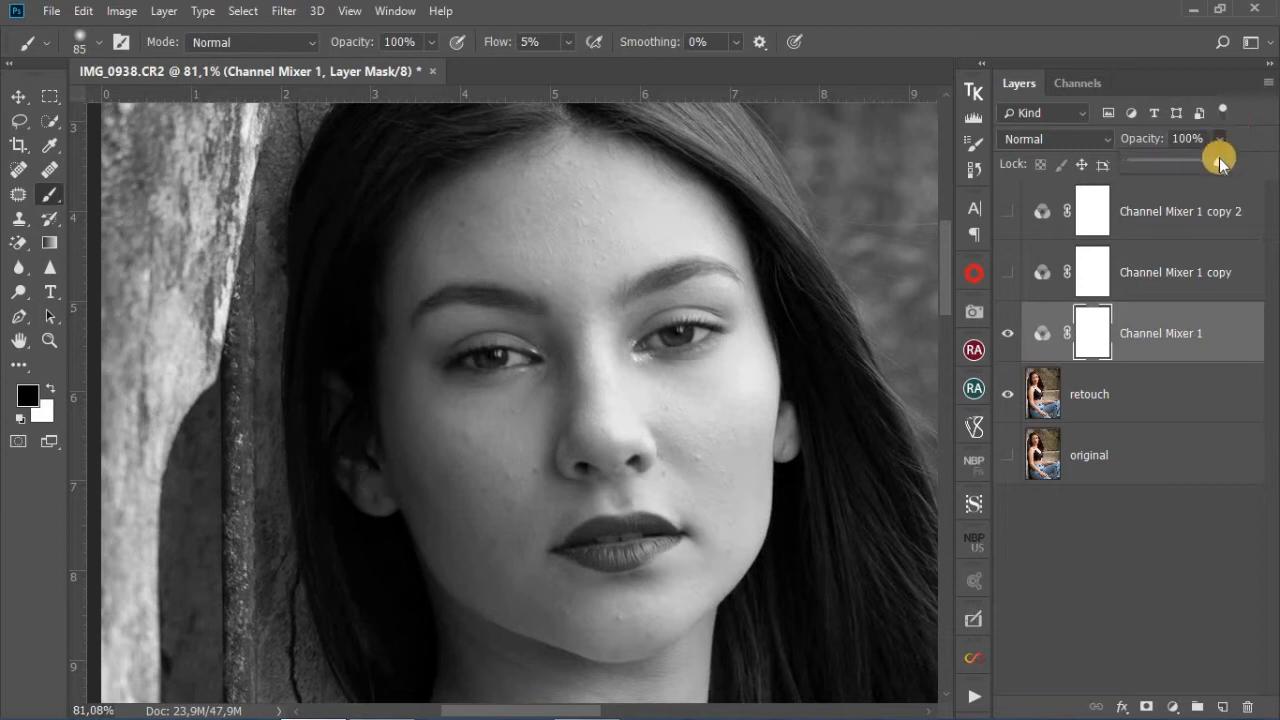
left_click_drag(1219, 165, 1147, 168)
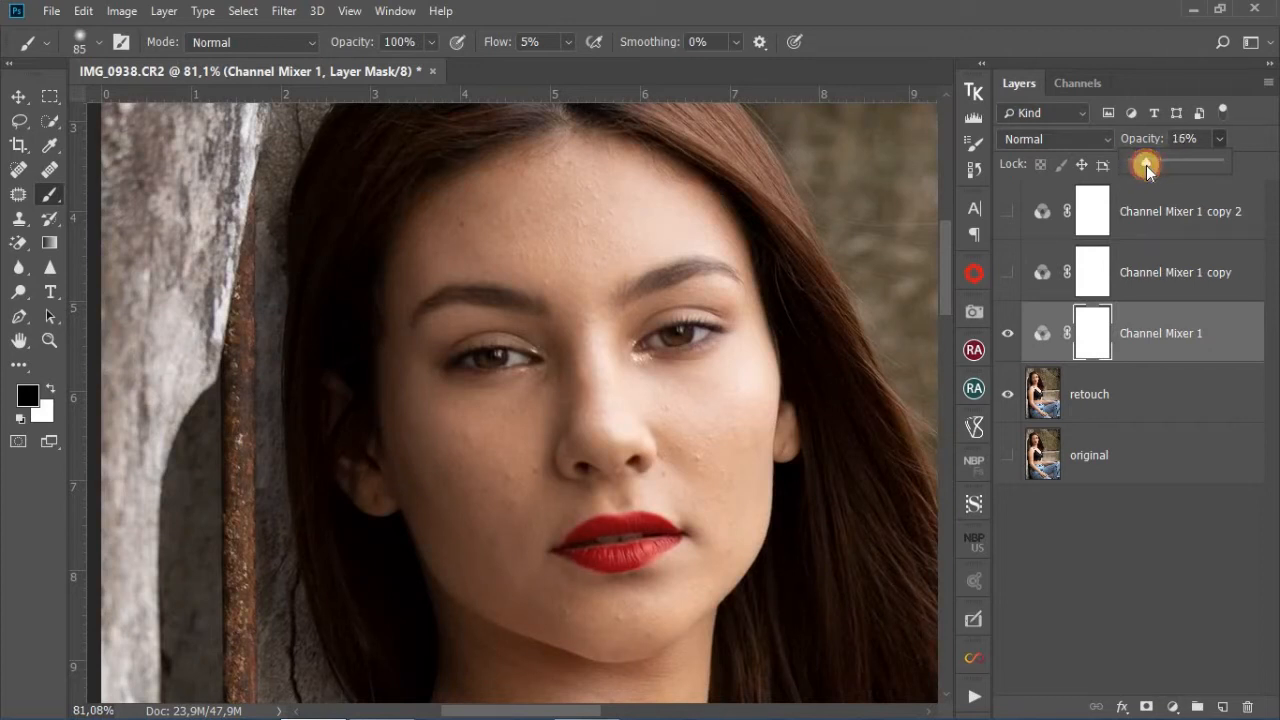
left_click_drag(1147, 170, 1130, 272)
Show the first Channel Mixer copy and set it to the Screen blend mode at 37% opacity
left_click(1040, 288)
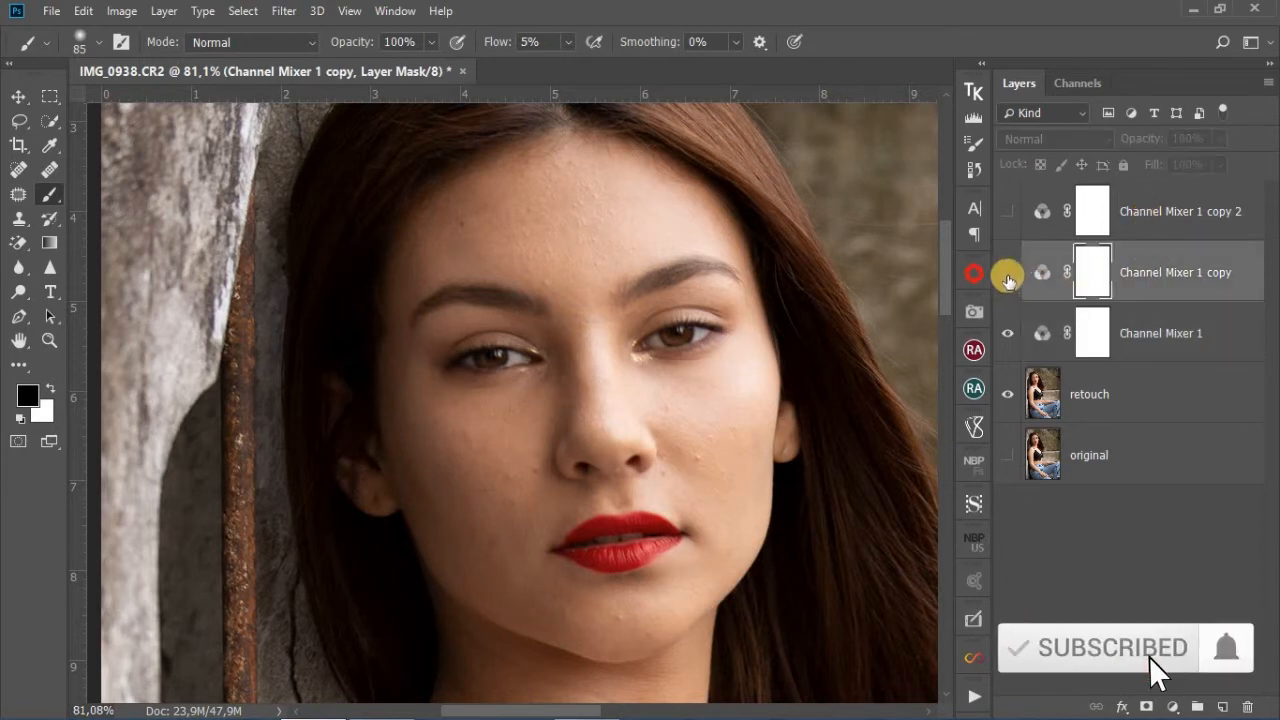
left_click(1007, 272)
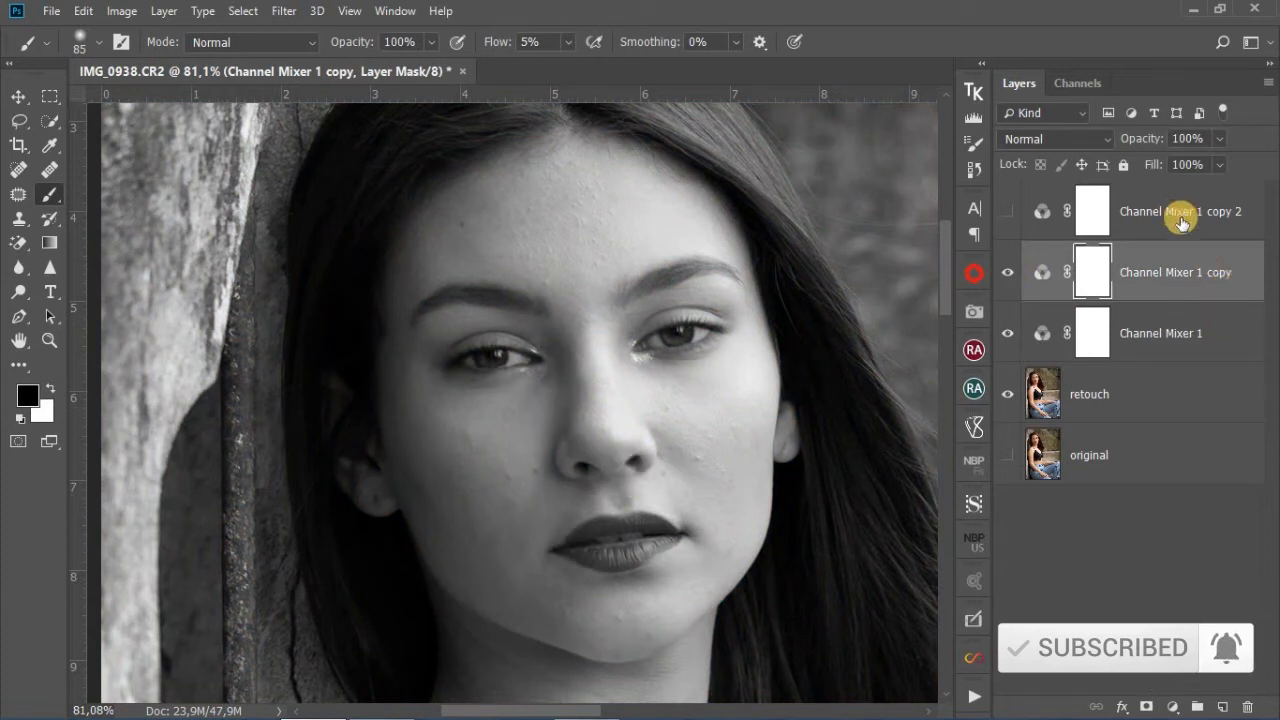
left_click(1071, 141)
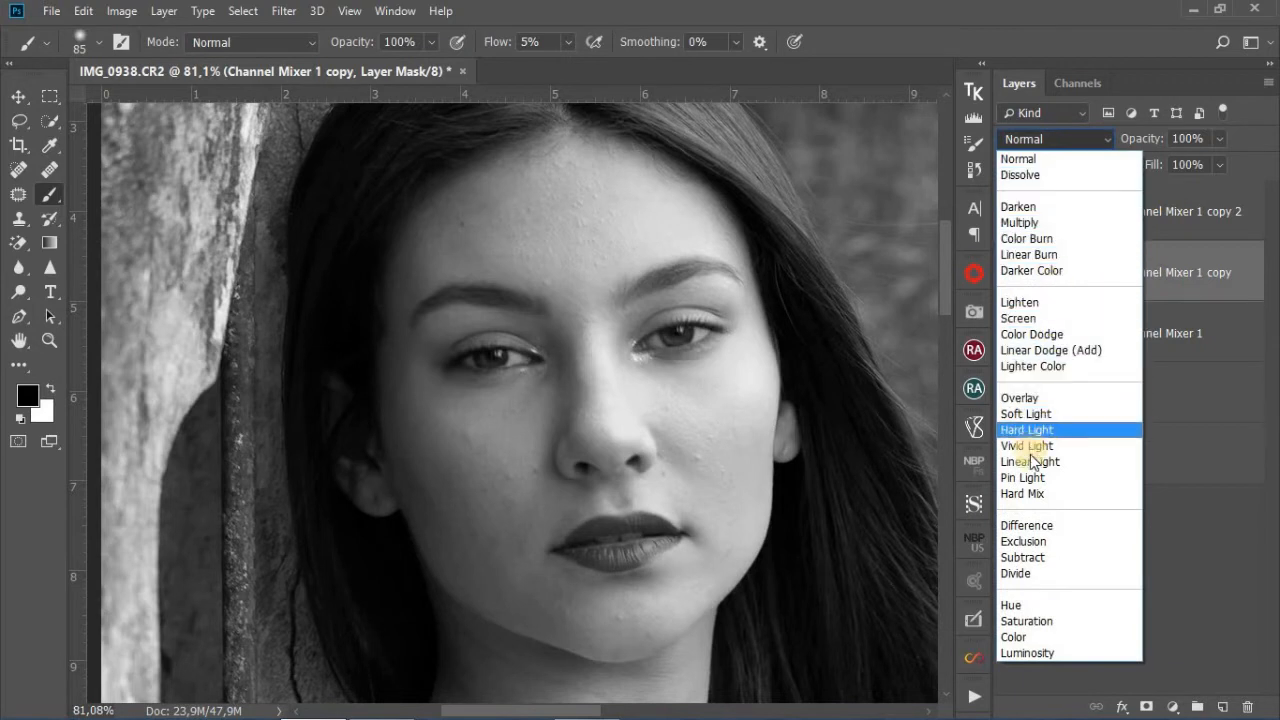
left_click(1028, 318)
left_click(1218, 138)
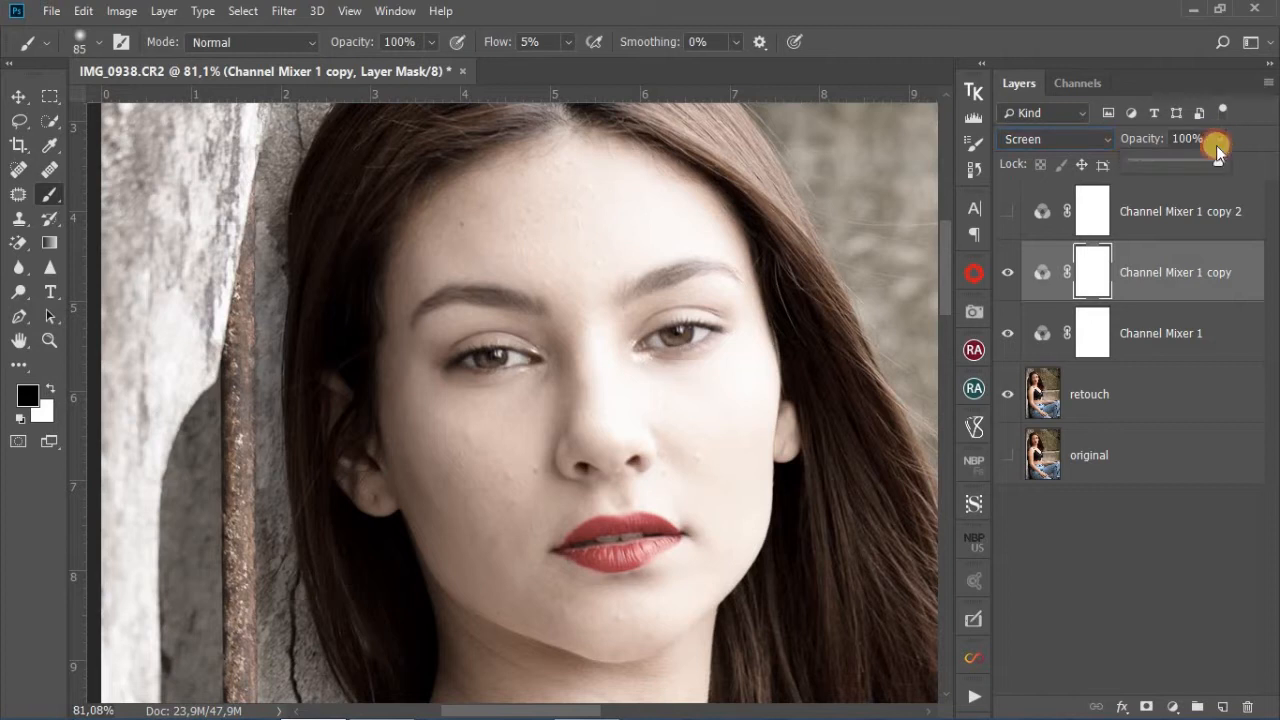
left_click_drag(1216, 162, 1163, 170)
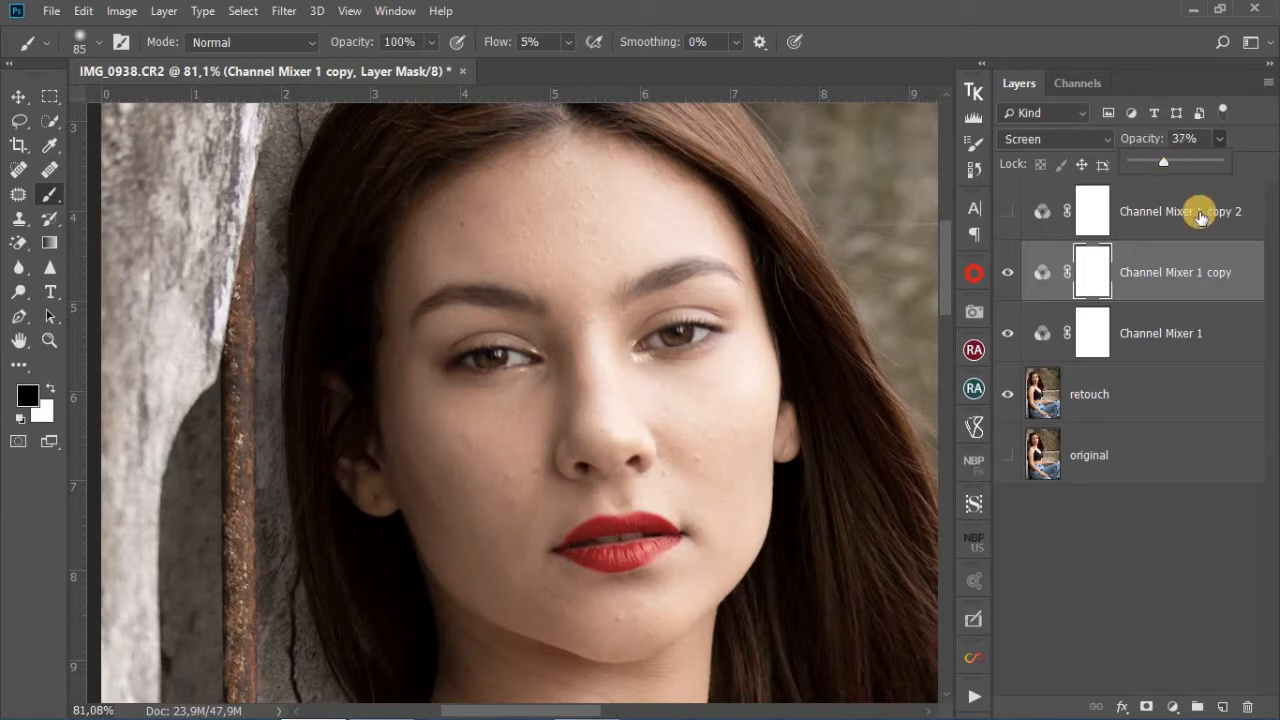
left_click(1248, 283)
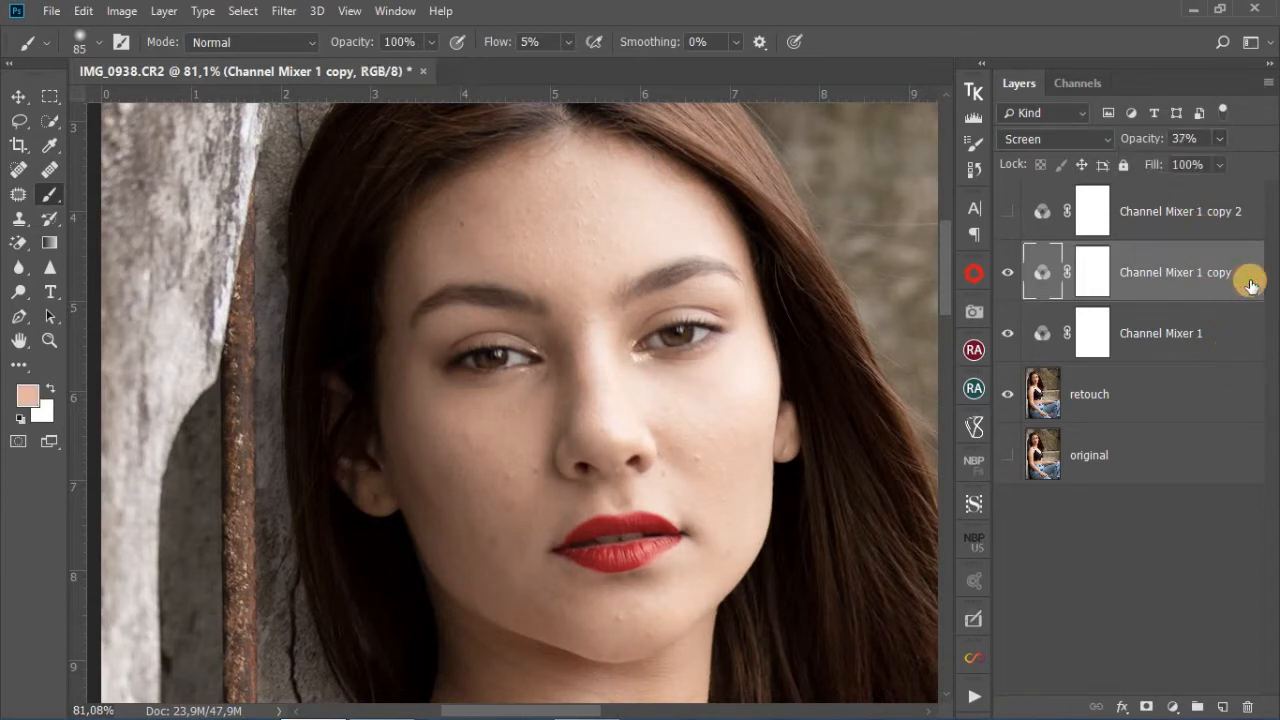
Show the topmost Channel Mixer copy and set its blend mode to Soft Light
left_click(1009, 213)
left_click(1200, 230)
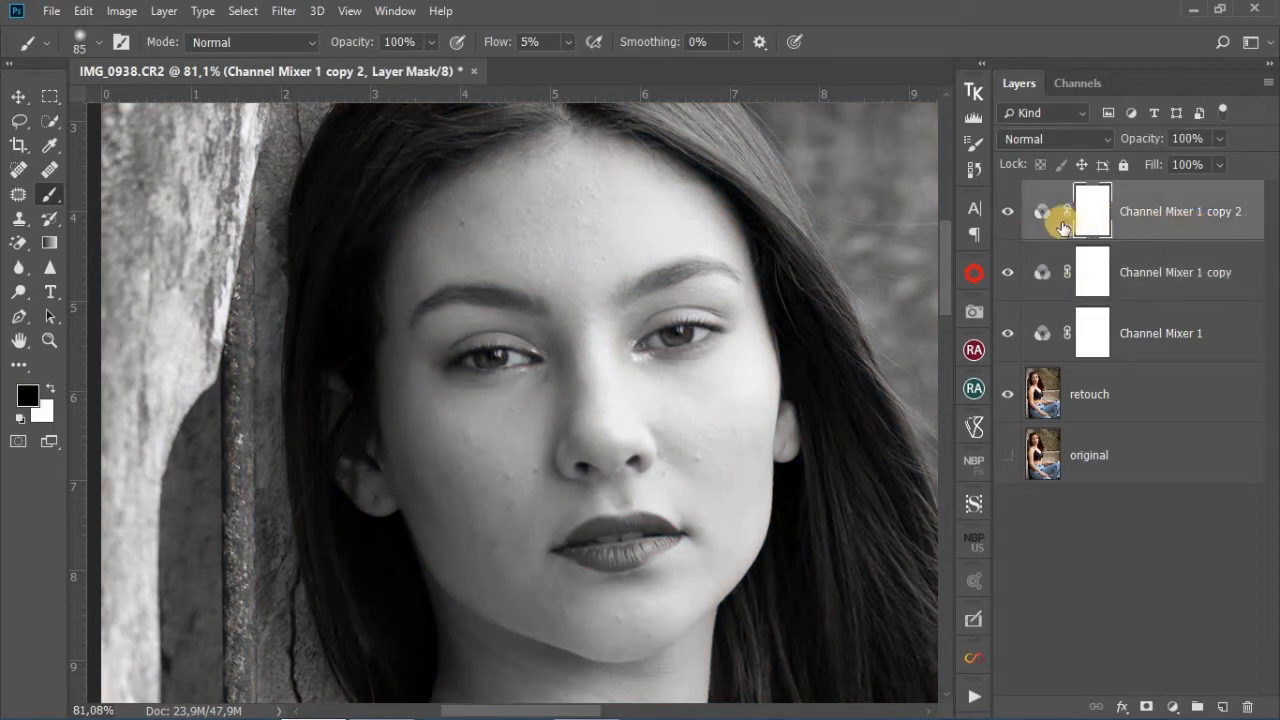
left_click(1068, 141)
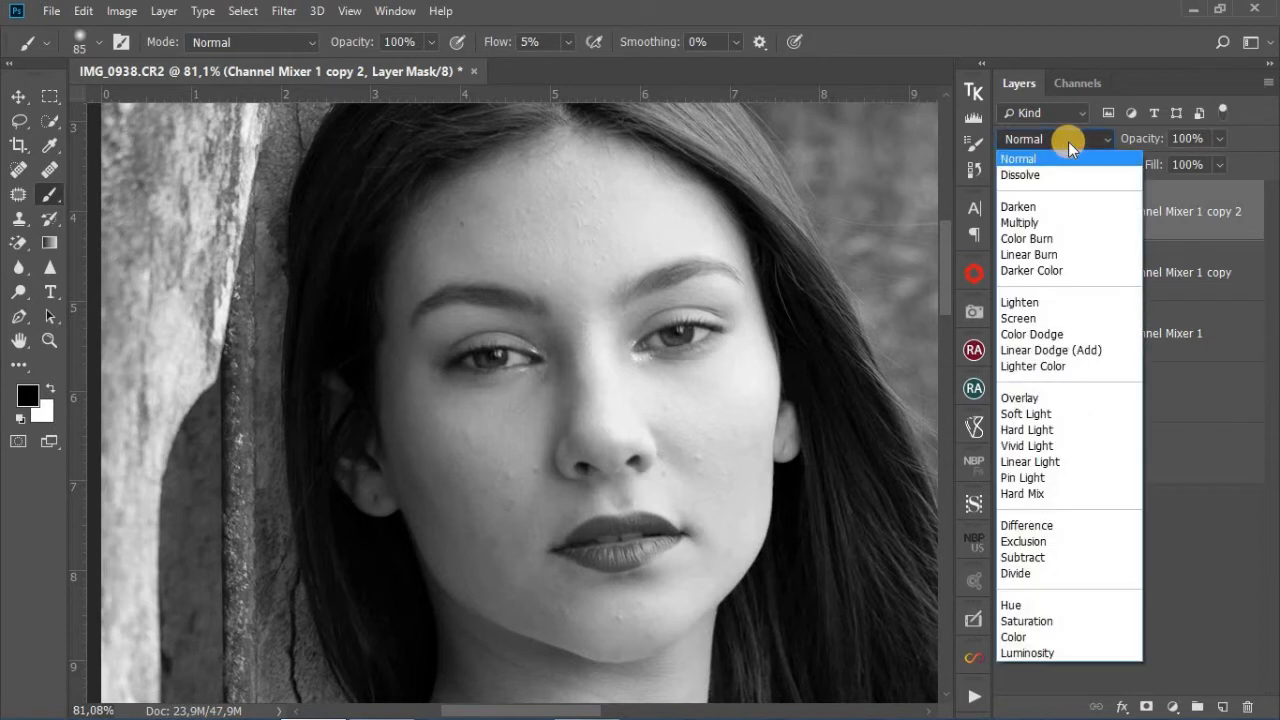
left_click(1060, 414)
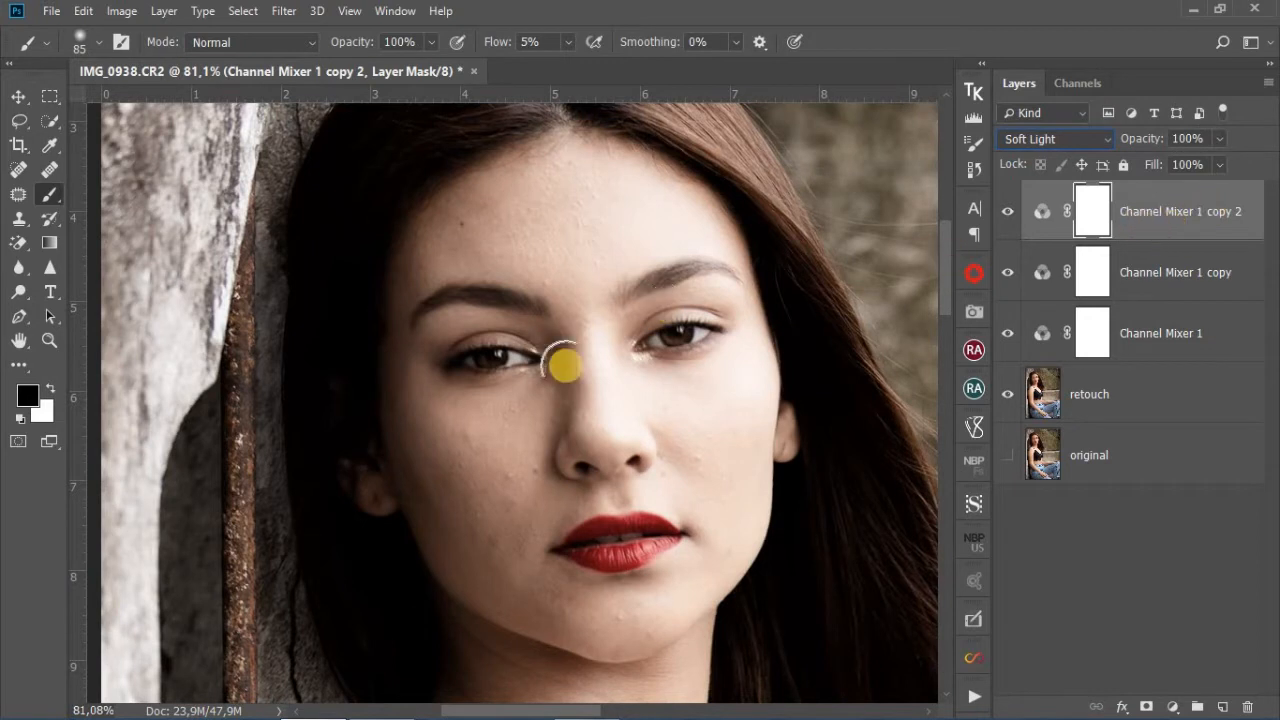
left_click(495, 518)
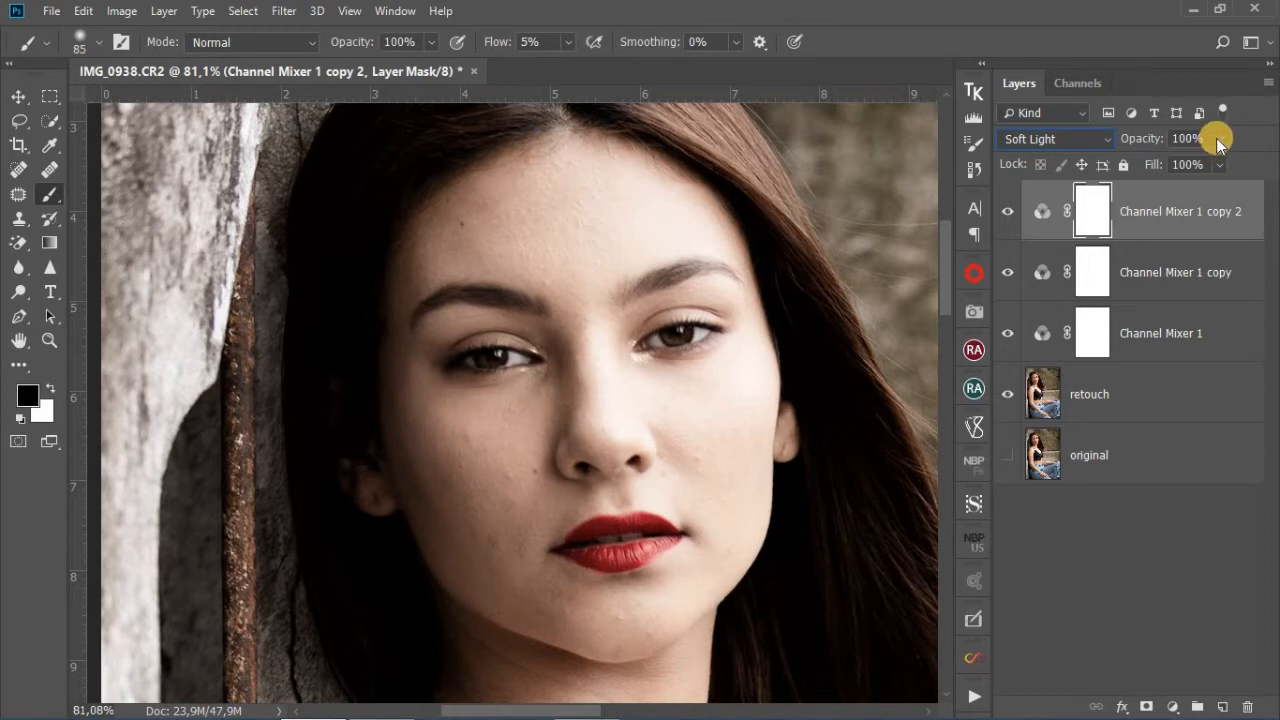
Raise the opacity of the middle Channel Mixer layer in Screen mode to 48%
left_click(1204, 248)
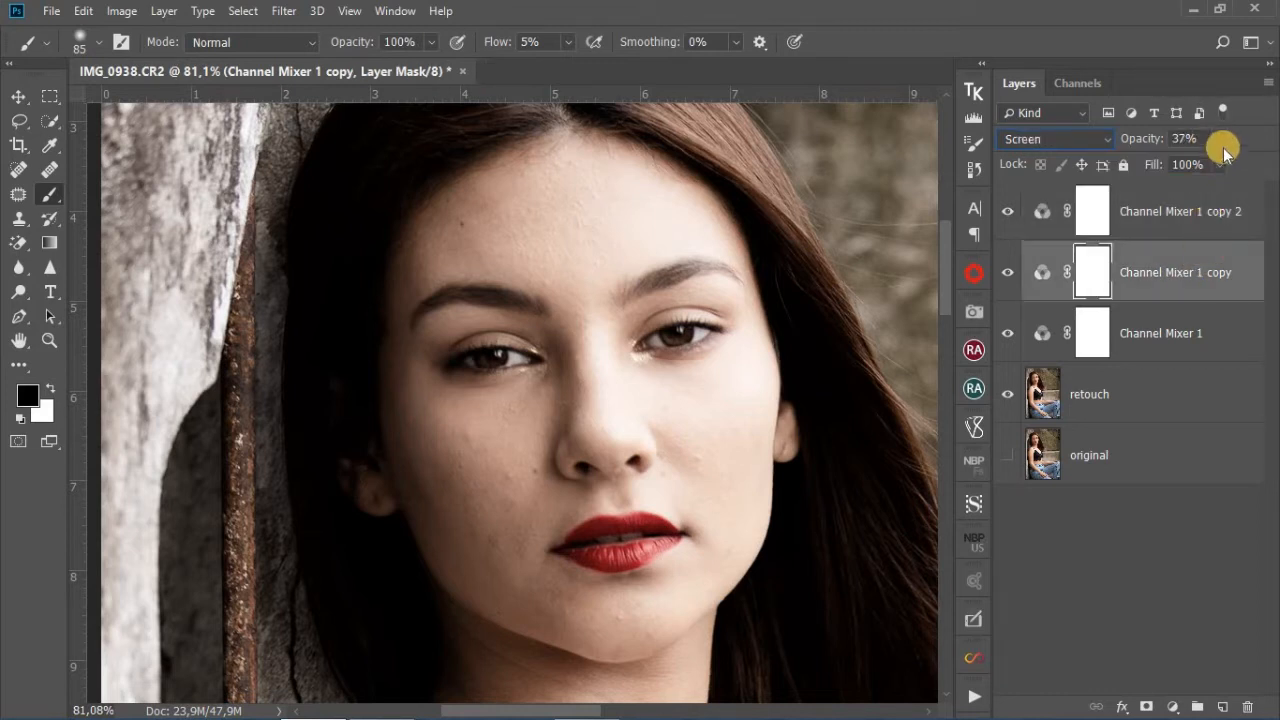
mouse_move(1212, 165)
left_mouse_down()
mouse_move(1194, 162)
mouse_move(1226, 166)
left_mouse_up()
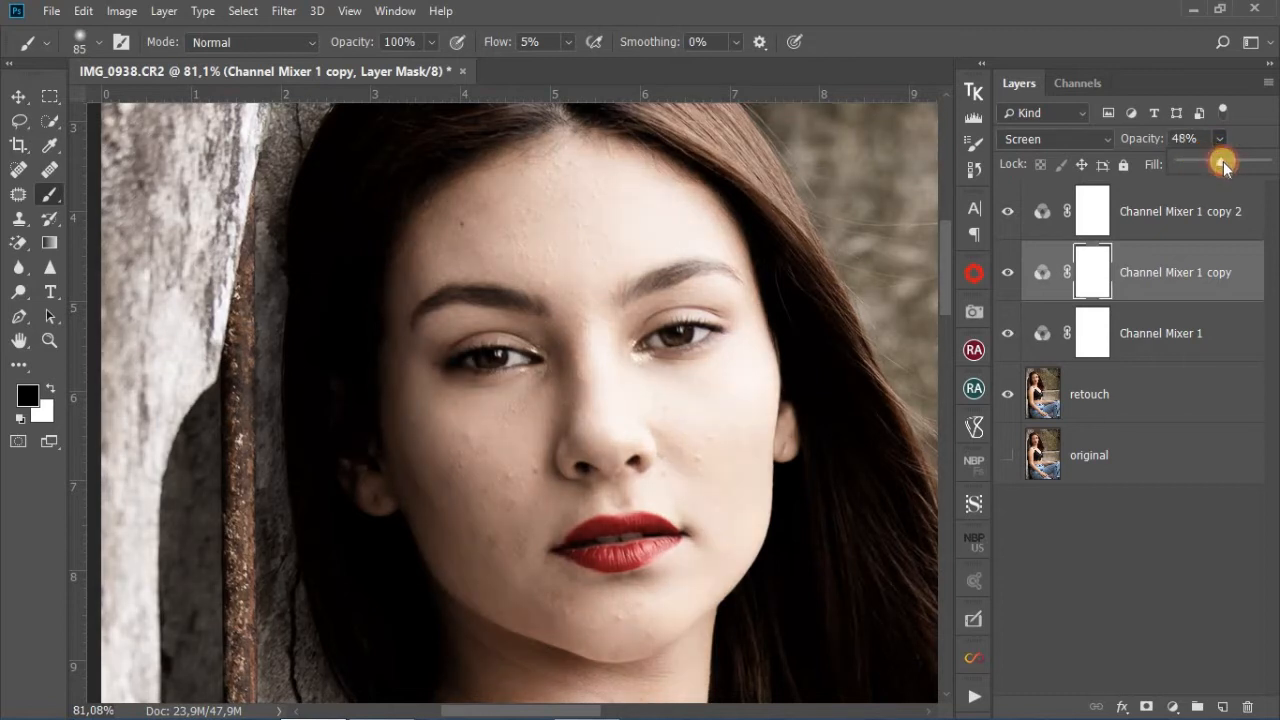
Set the topmost Channel Mixer copy's Constant to -6% and lower that layer's opacity to 83%
left_click(1182, 222)
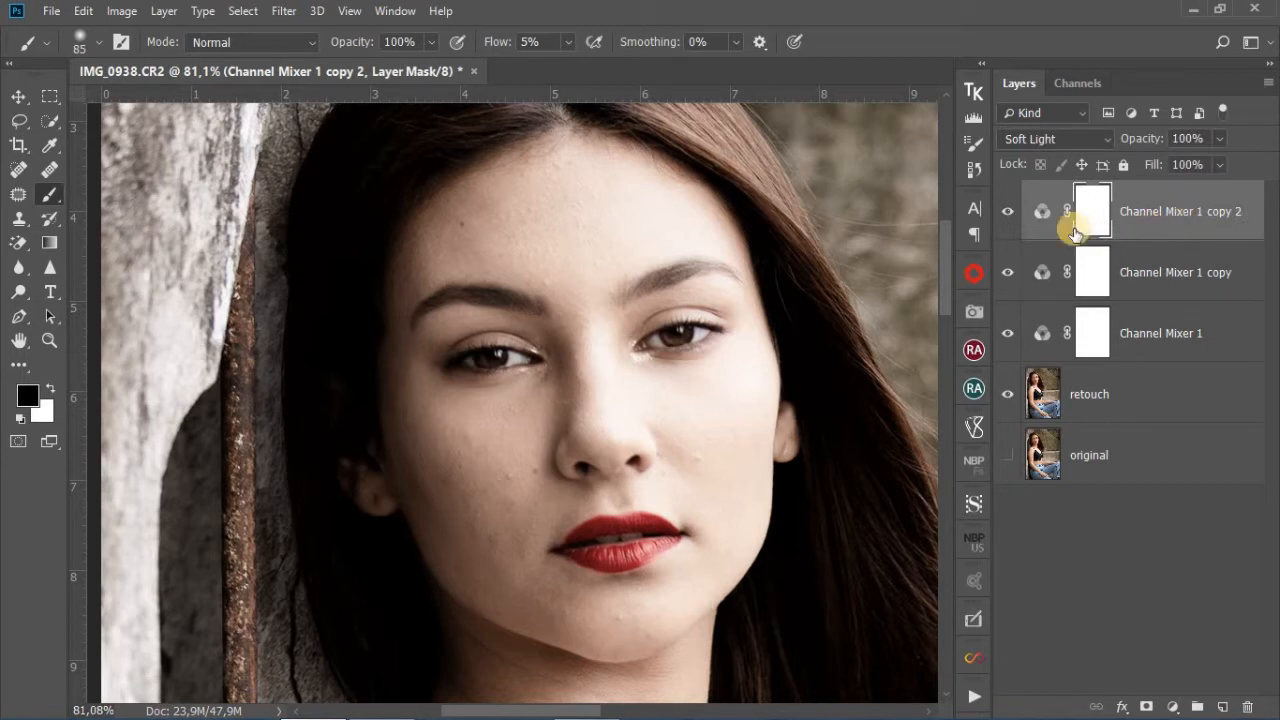
double_click(1043, 214)
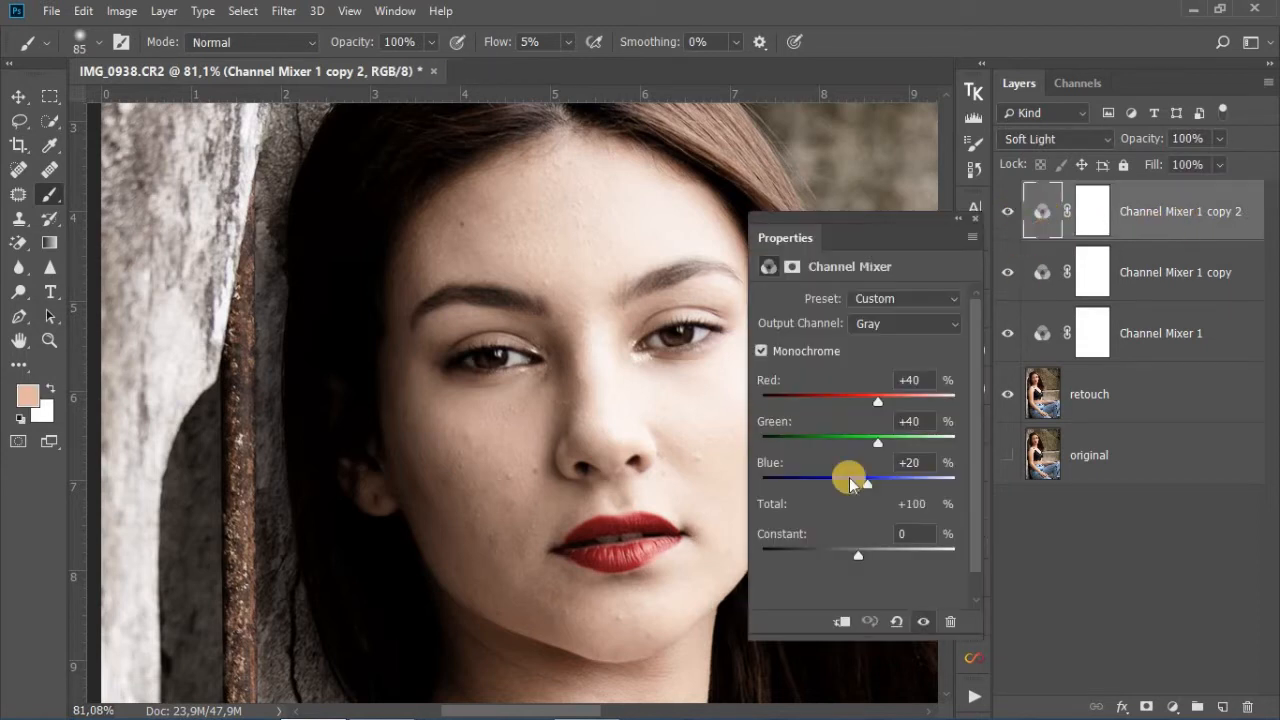
left_click_drag(859, 558, 855, 556)
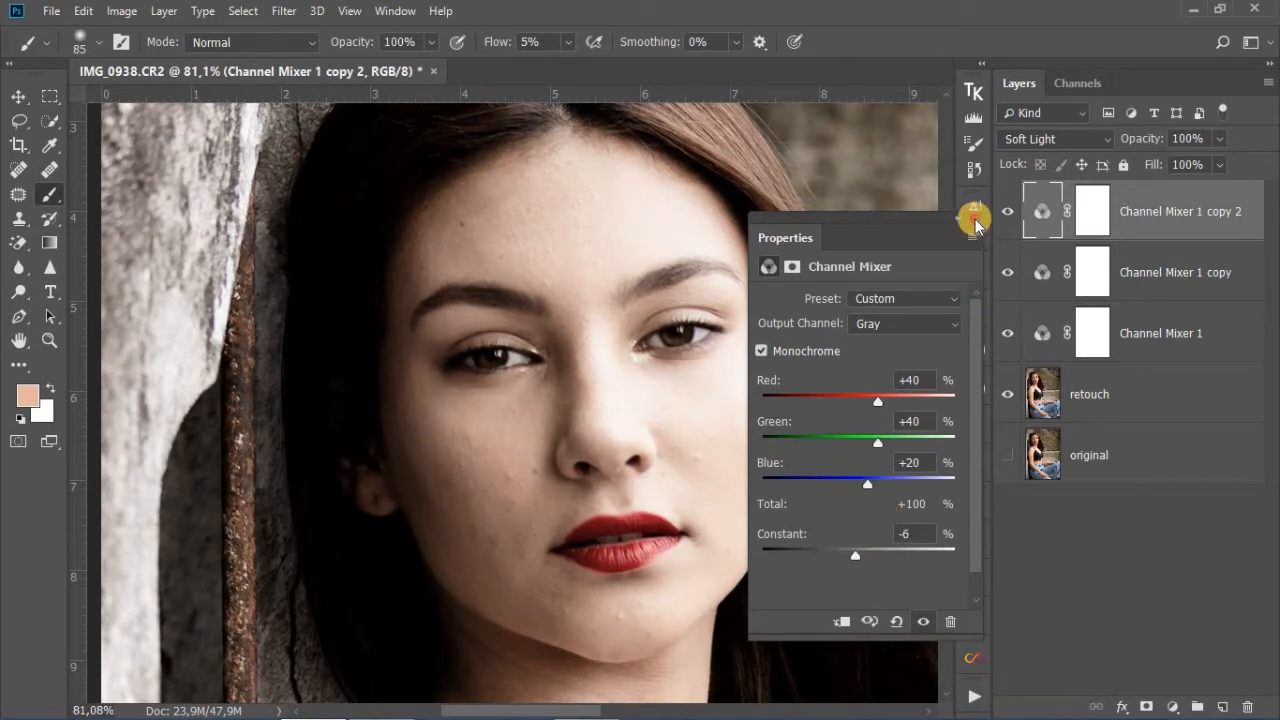
left_click(975, 218)
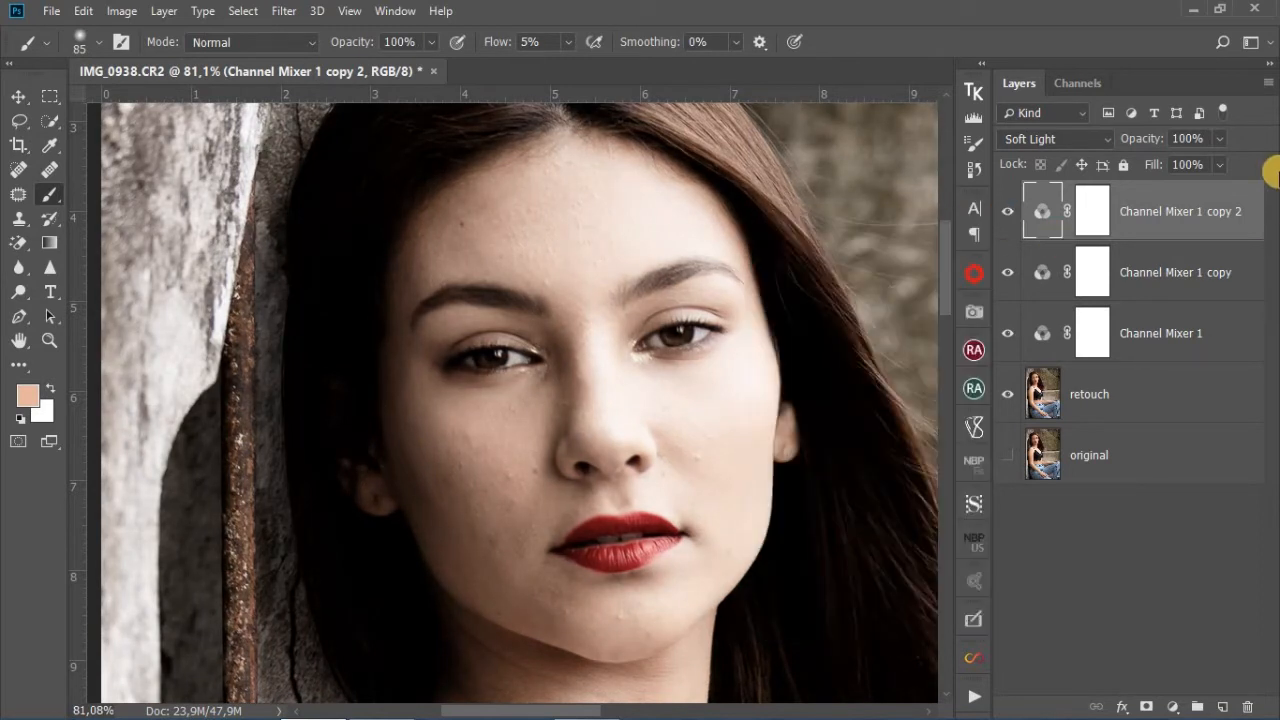
left_click(1216, 138)
left_click_drag(1218, 166, 1206, 168)
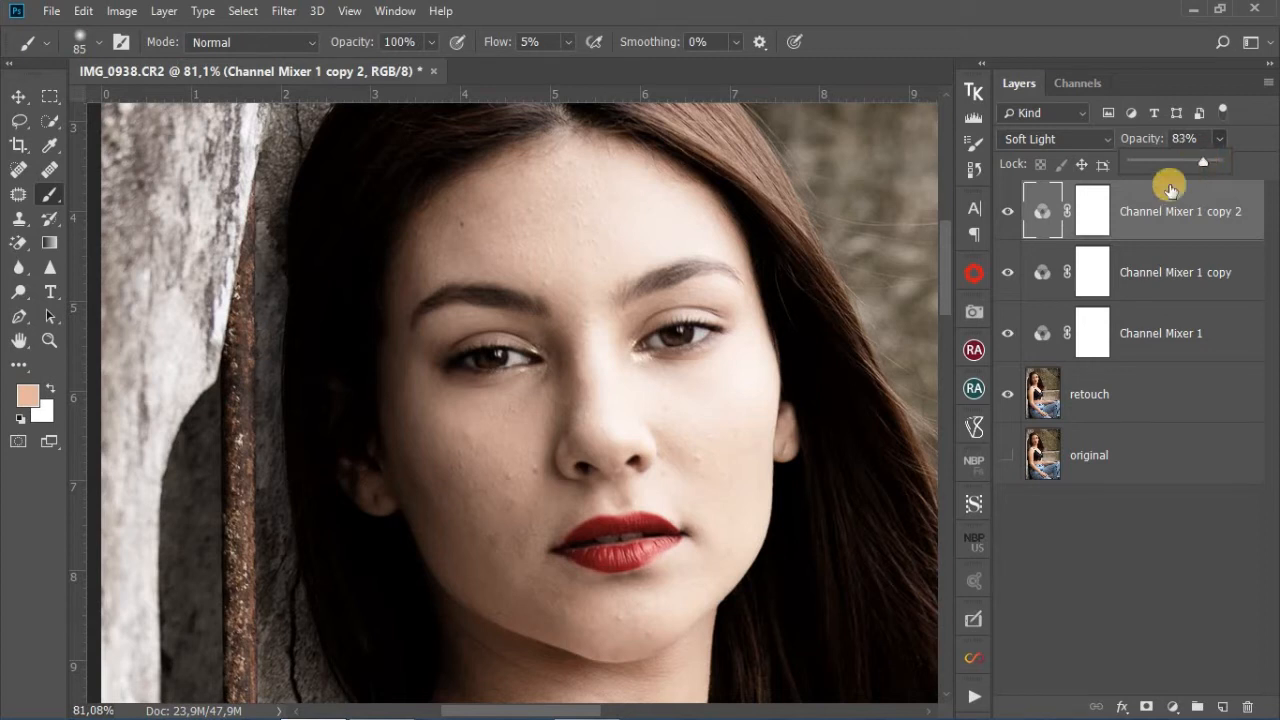
left_click(1255, 168)
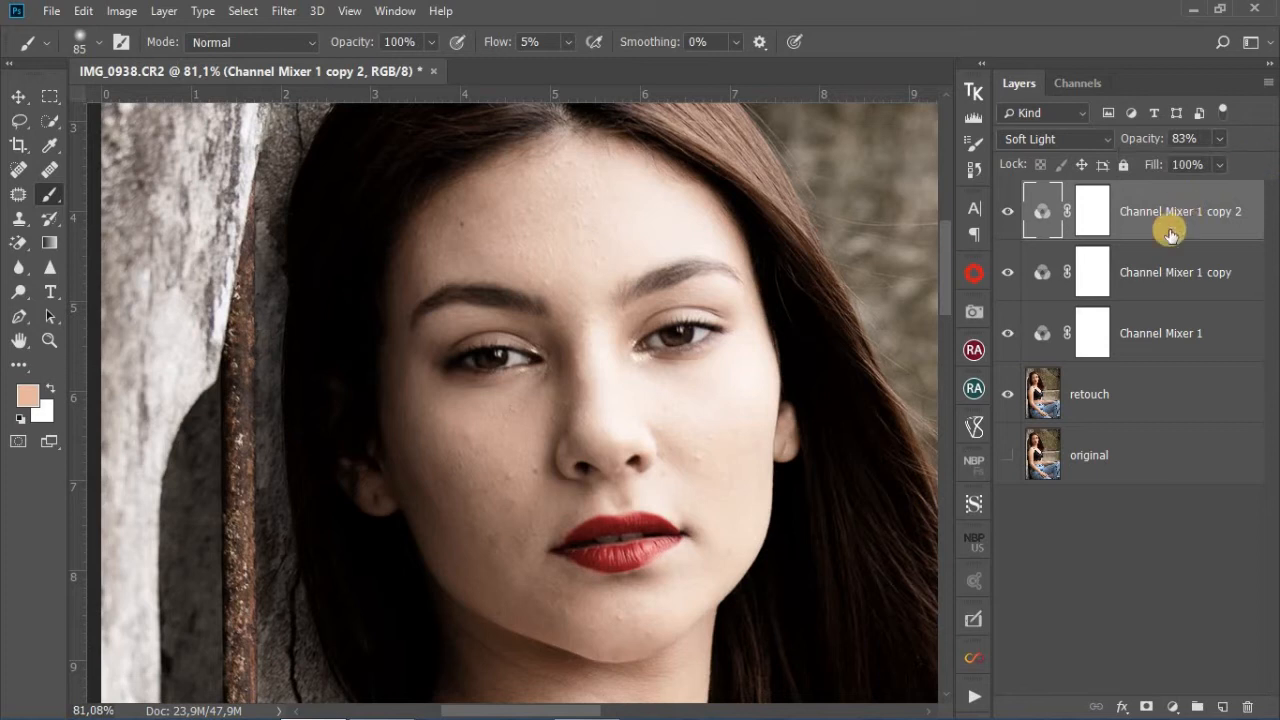
Raise the opacity of the Screen-mode Channel Mixer copy and set the bottom Channel Mixer layer's opacity to 14%
left_click(1160, 278)
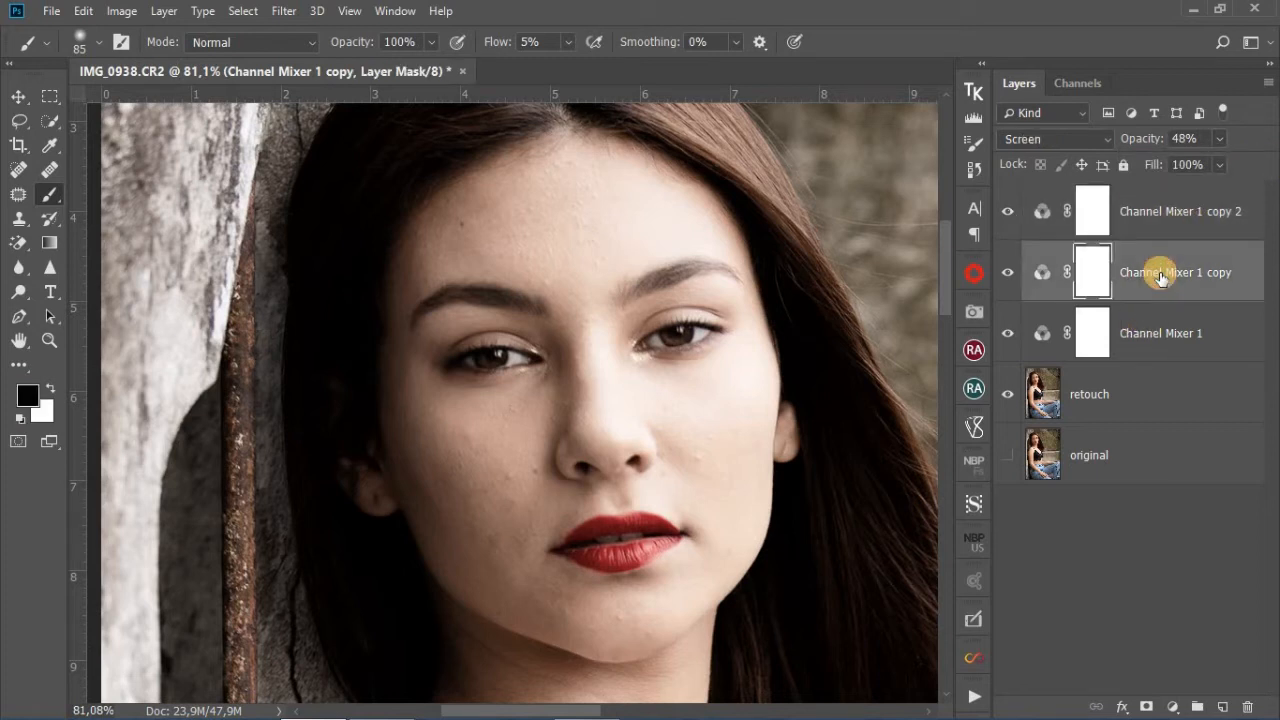
left_click(1218, 139)
left_click_drag(1217, 158, 1229, 162)
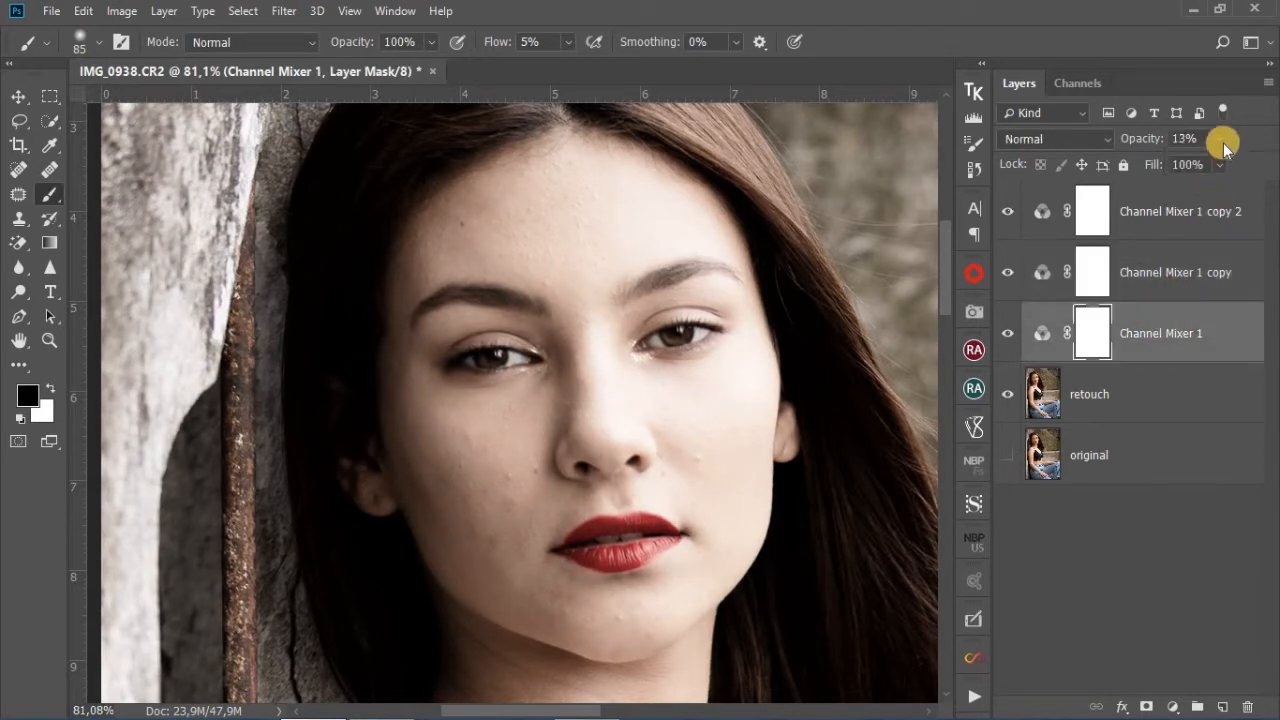
left_click(1220, 140)
left_click_drag(1208, 163, 1181, 163)
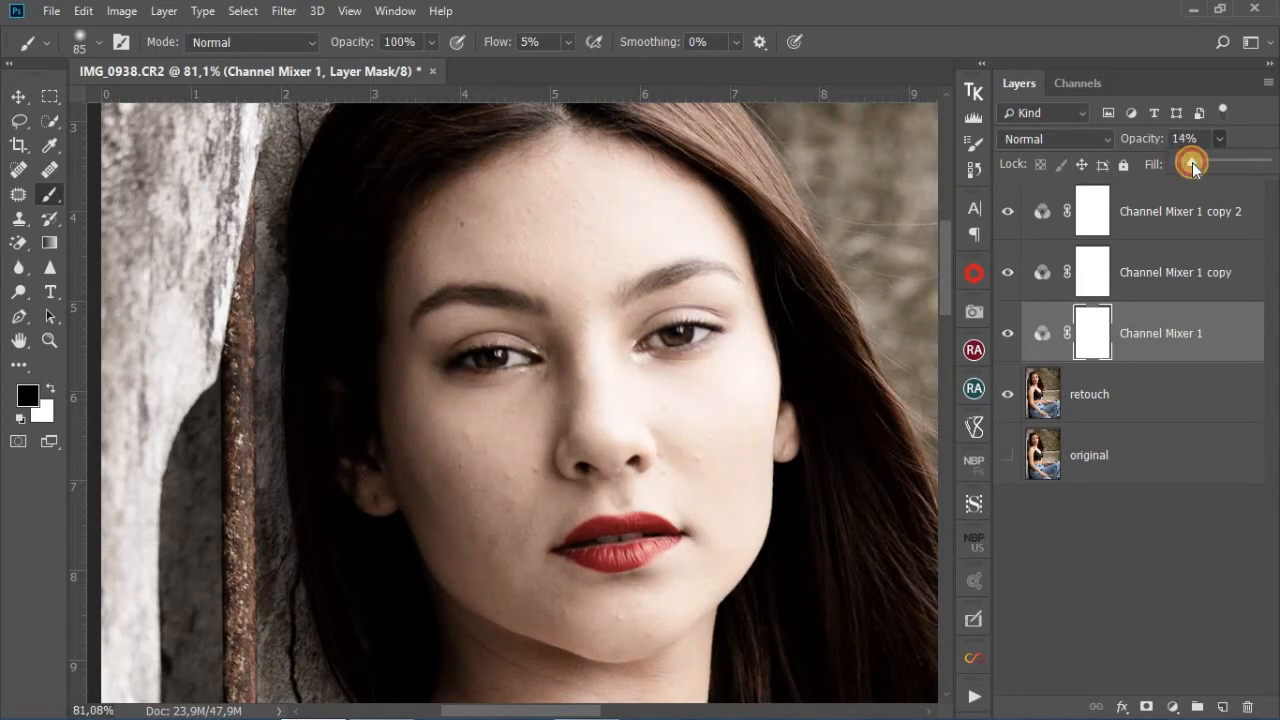
Group all three Channel Mixer layers together
left_click(1192, 224)
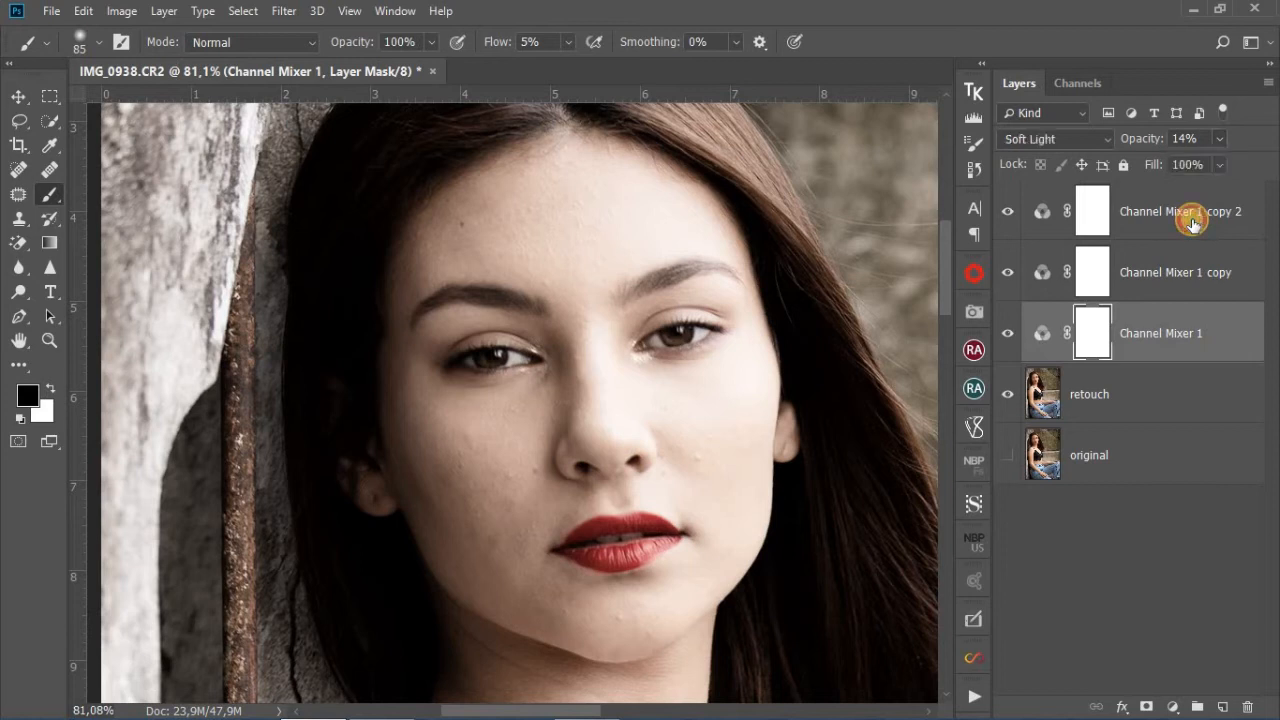
left_click(1192, 224, "shift")
key("ctrl+g")
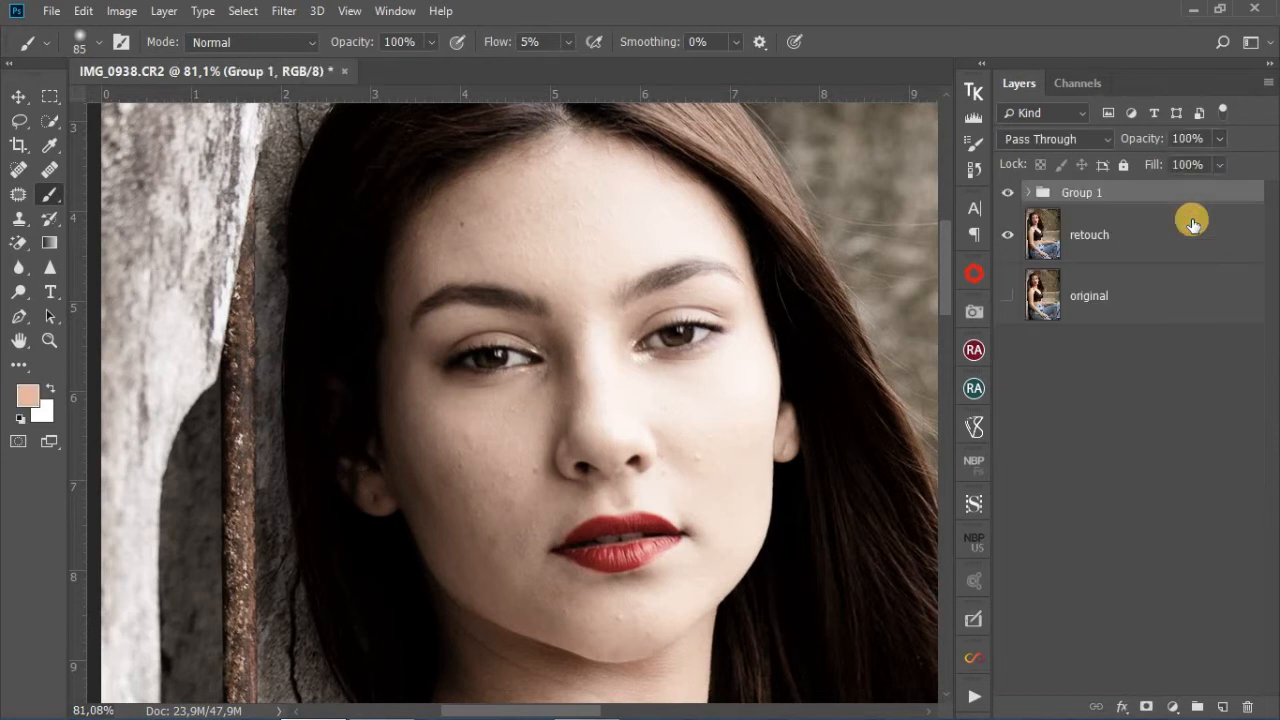
Compare the portrait with and without the Channel Mixer group, and lower the group's opacity to 60%
left_click(1009, 193)
left_click(1009, 193)
left_click(1009, 193)
left_click(1009, 193)
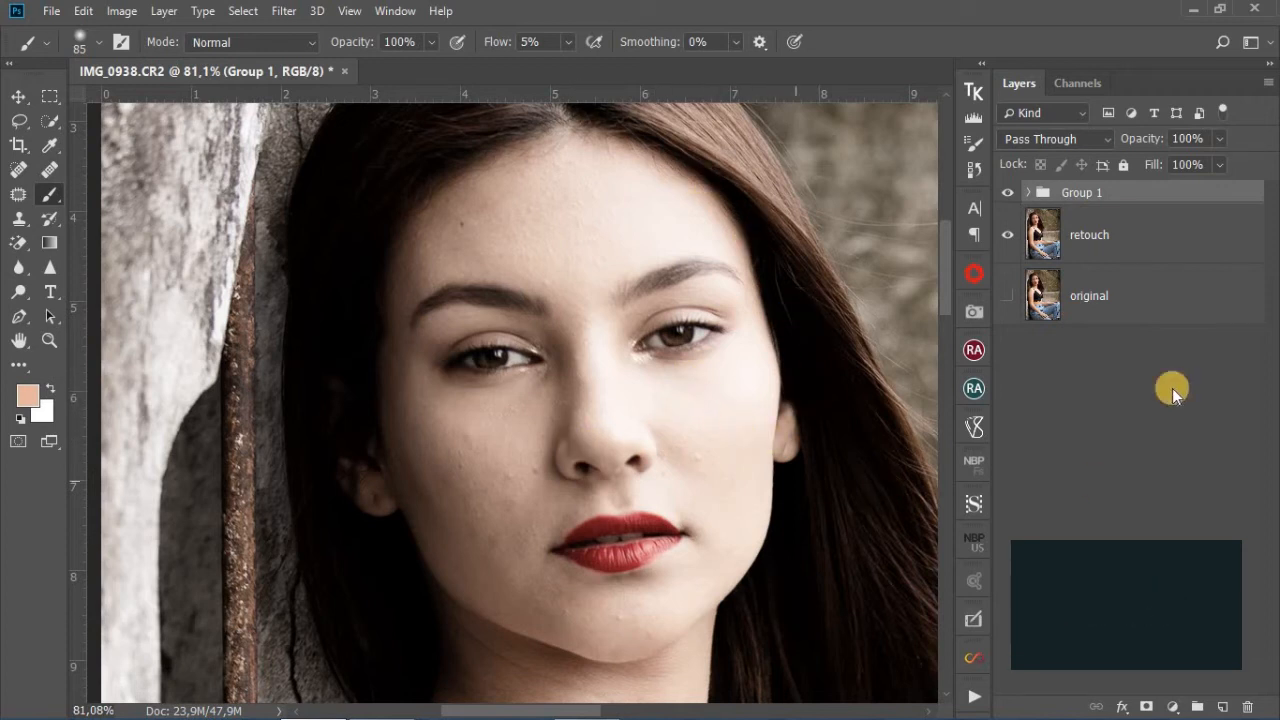
left_click(1219, 139)
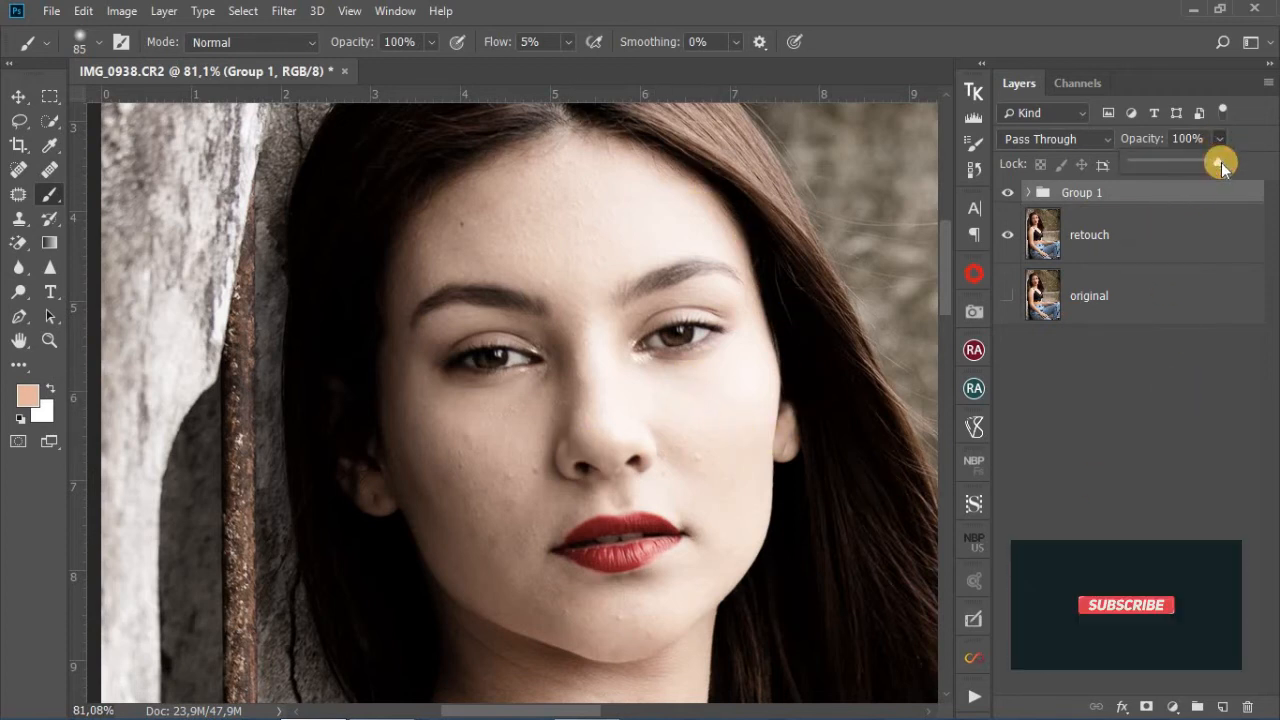
mouse_move(1218, 168)
left_mouse_down()
mouse_move(1118, 172)
mouse_move(1176, 178)
left_mouse_up()
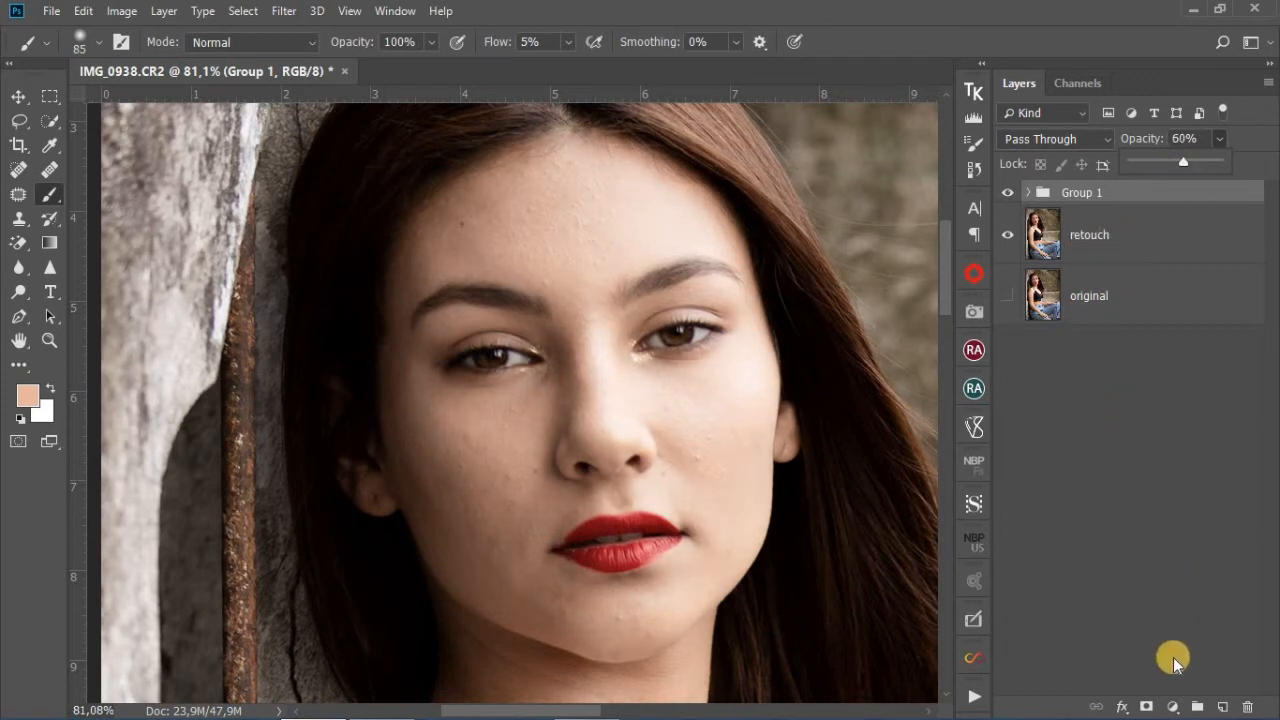
left_click(1176, 708)
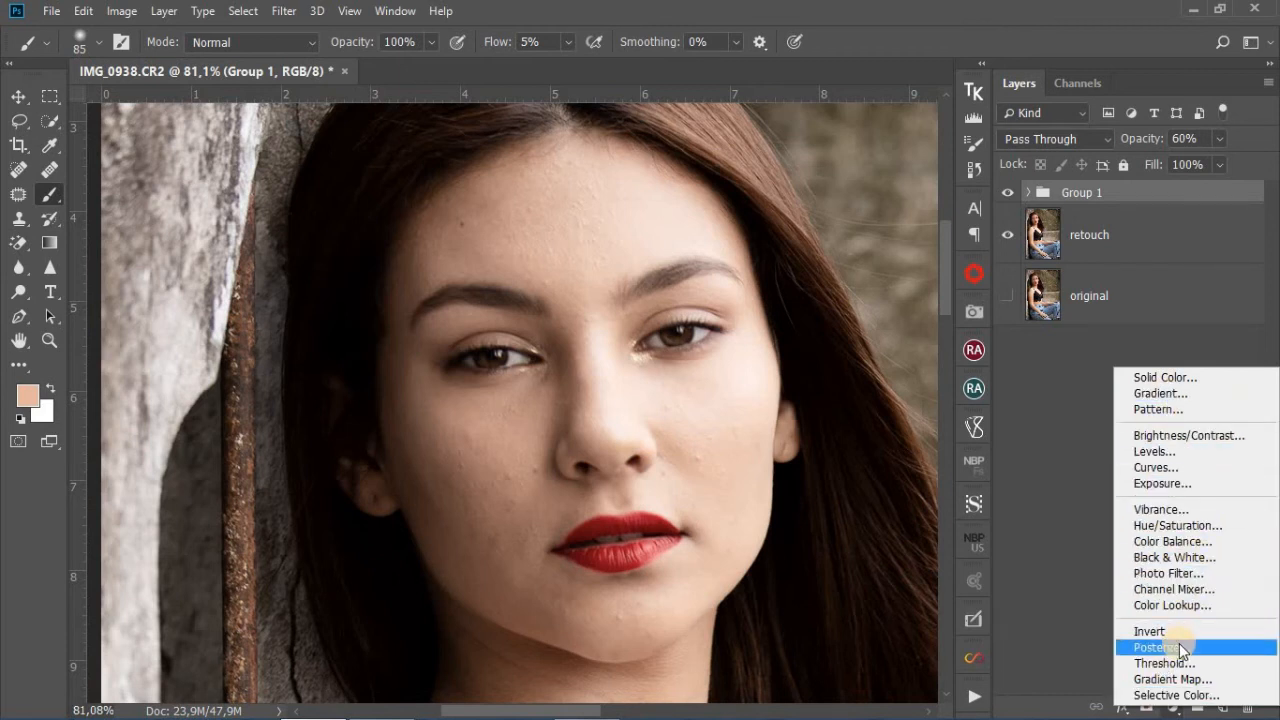
left_click(1056, 461)
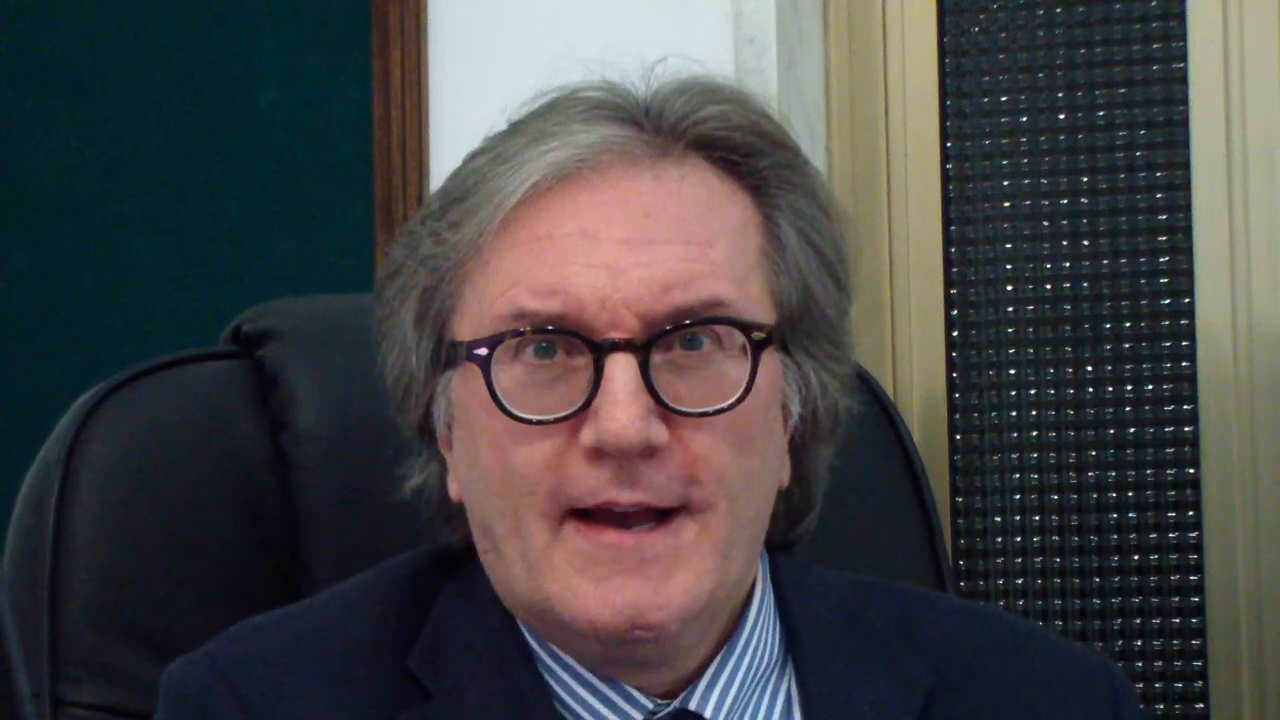